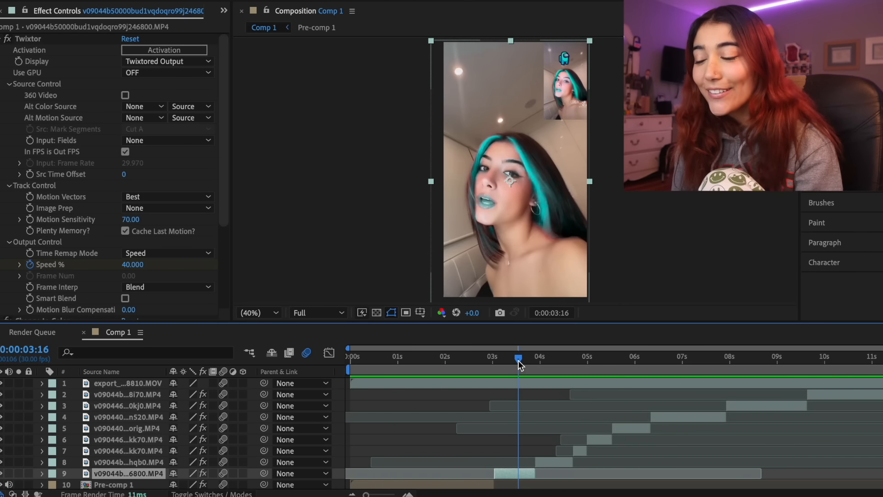
Add the cyan character PNG and move its layer directly above the v09044b...6800.MP4 clip, with the time at 0:00:03:10
drag(518, 360, 508, 361)
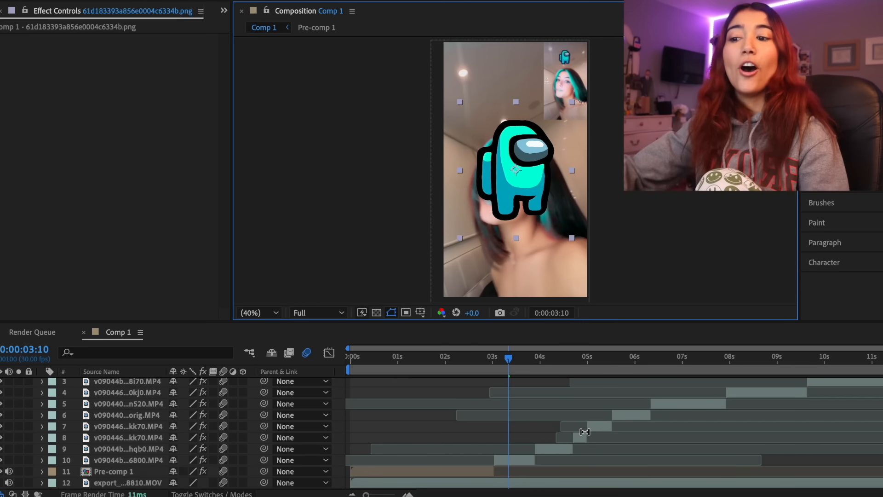
scroll(502, 414, up, 1)
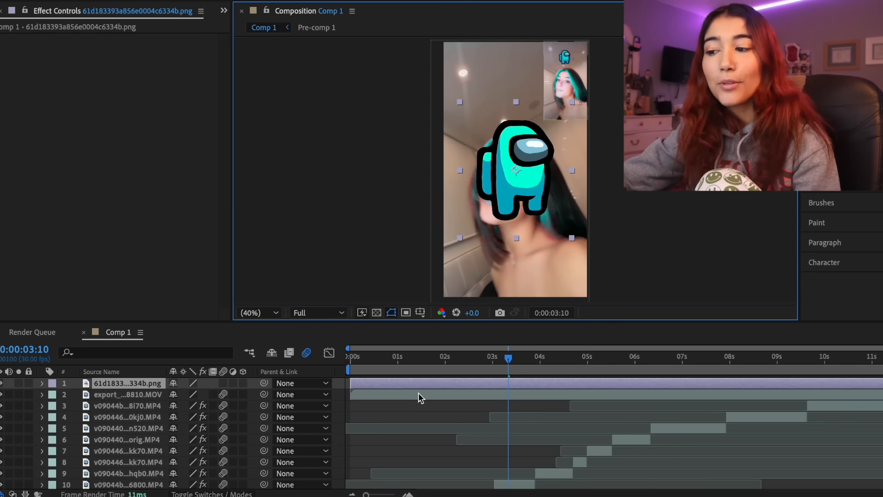
drag(137, 384, 147, 478)
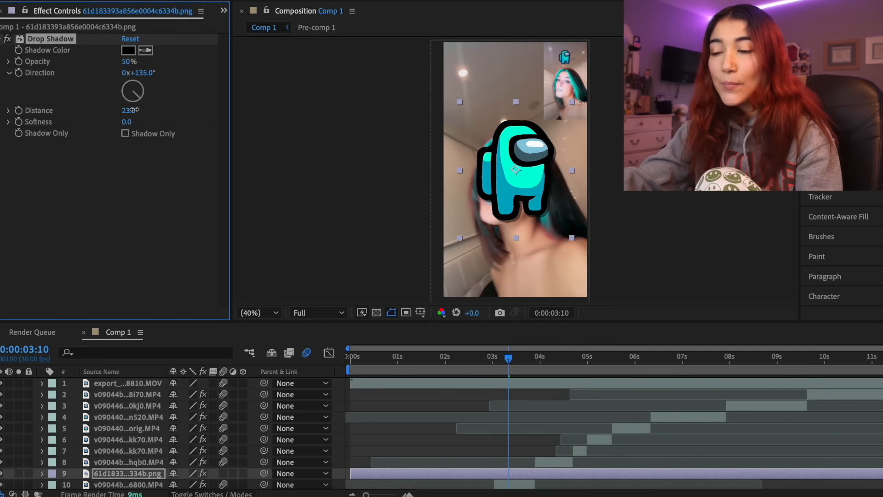
Scale the cyan character image to 39% and place it just above the woman's head
drag(197, 460, 148, 454)
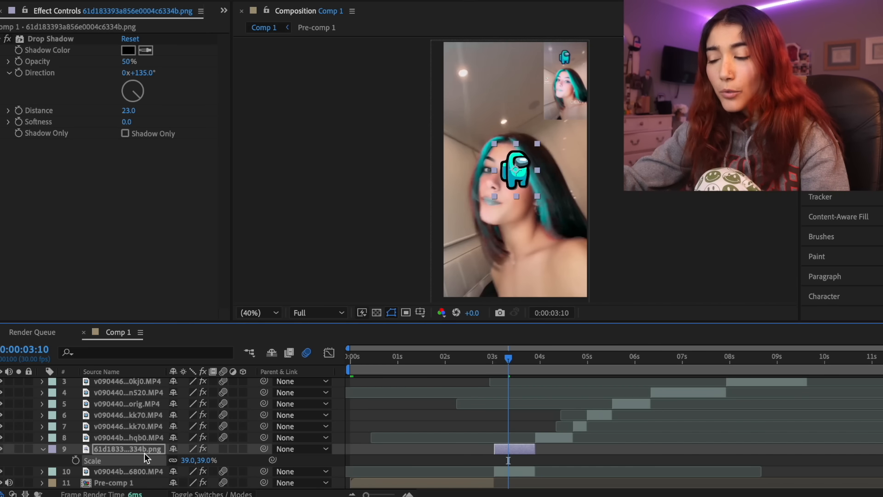
drag(514, 174, 507, 112)
Animate the cyan character's Position from 965, 455 at 0:00:03:01 to 485, 505, retiming the end keyframe to 0:00:03:08
drag(367, 494, 386, 494)
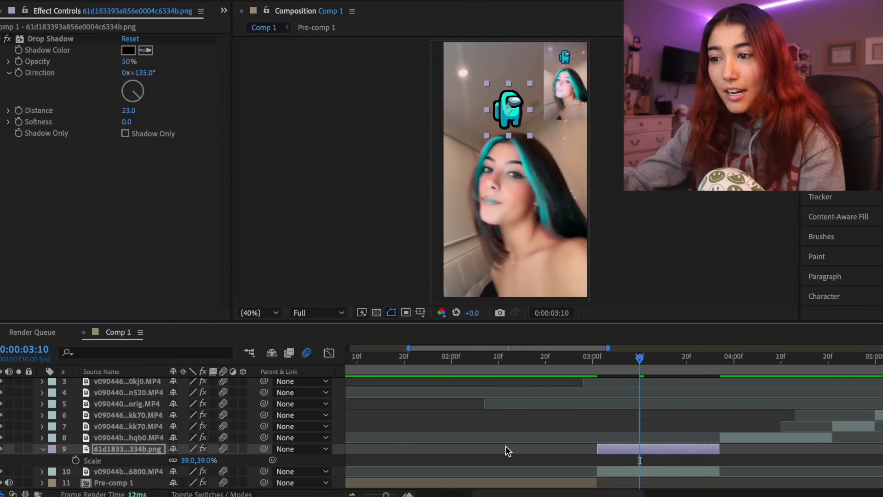
scroll(506, 447, right, 3)
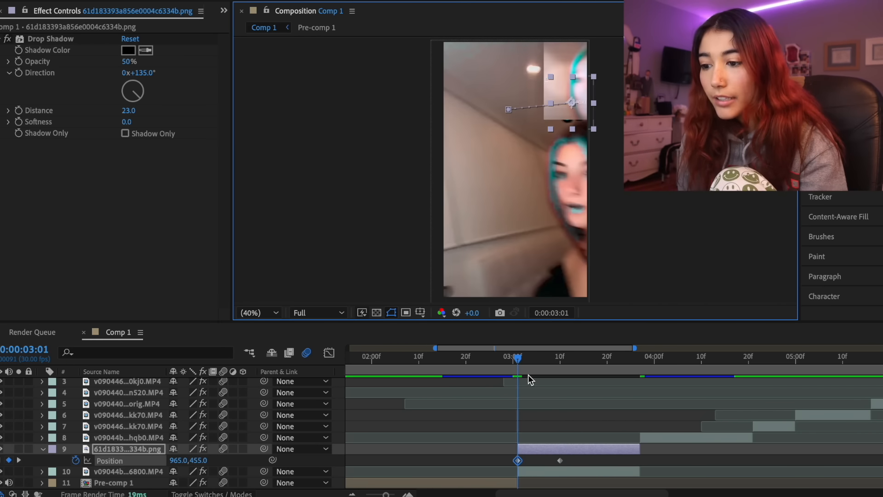
drag(518, 360, 539, 365)
drag(560, 460, 546, 460)
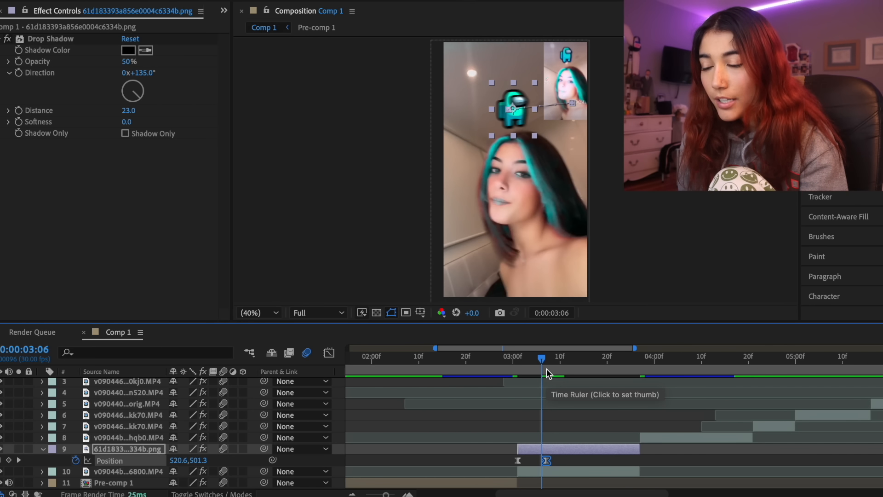
mouse_move(544, 365)
mouse_down()
mouse_move(572, 368)
mouse_move(546, 366)
mouse_up()
drag(546, 461, 552, 461)
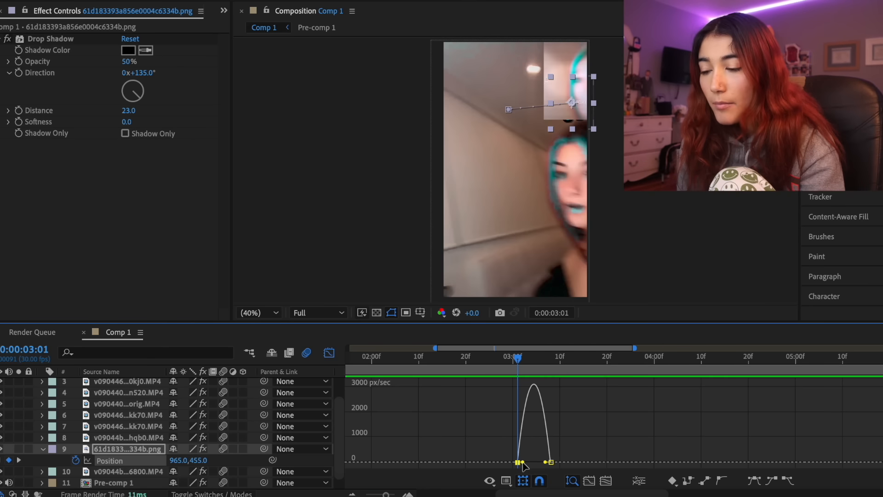
drag(524, 462, 541, 464)
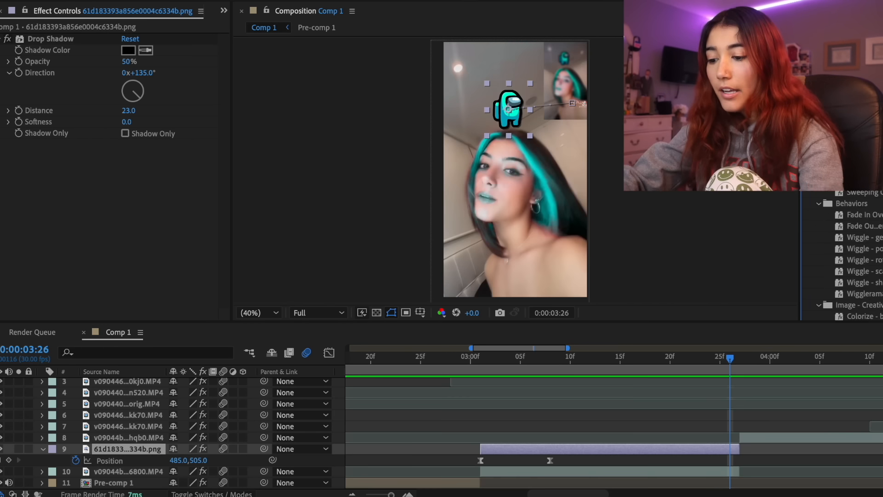
Apply the Wiggle - position preset to the cyan character, with Wiggle Speed 0.5 and Wiggle Amount 25
drag(855, 135, 613, 447)
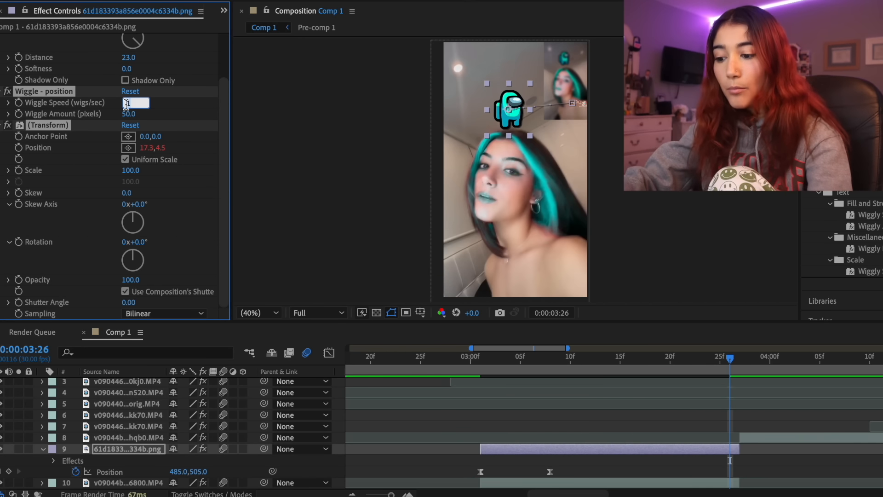
text(5)
key(Return)
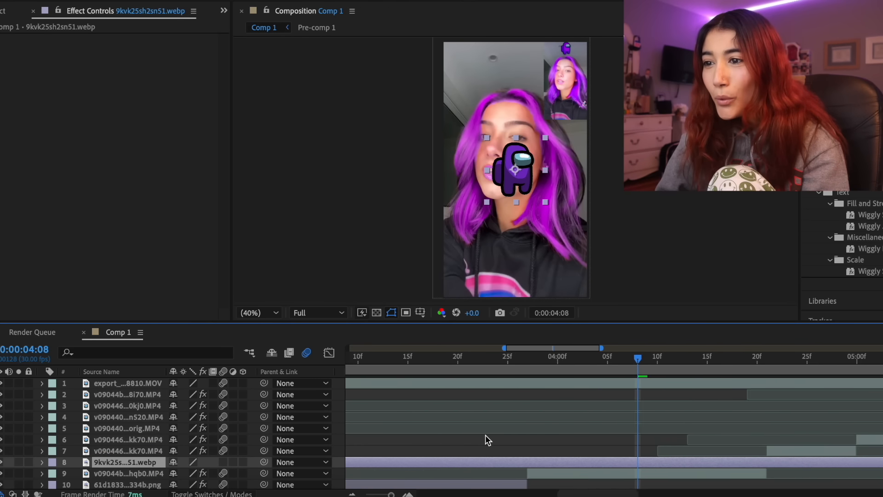
Copy the cyan character's Drop Shadow onto the purple character layer and move the current time to that layer's start
scroll(488, 440, right, 2)
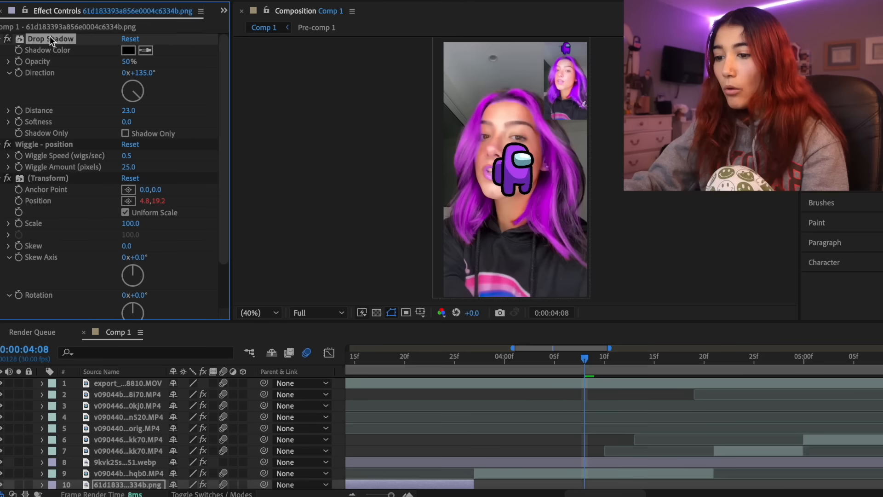
click(531, 462)
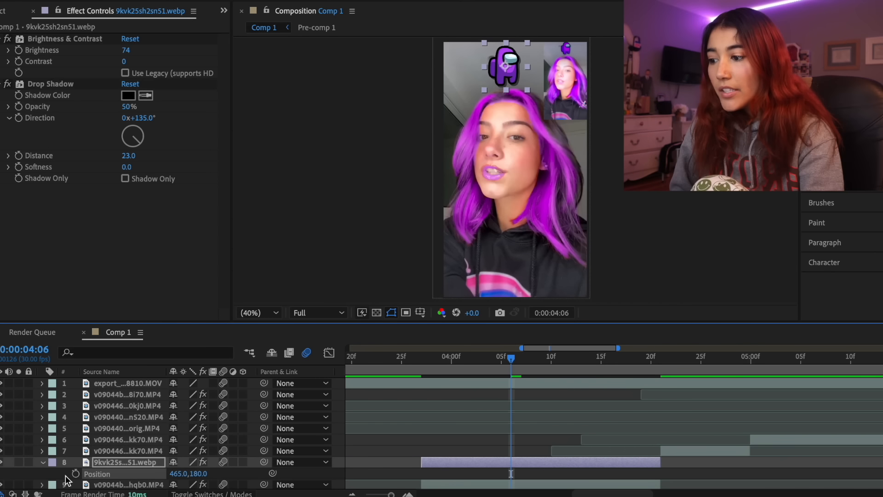
drag(510, 359, 424, 363)
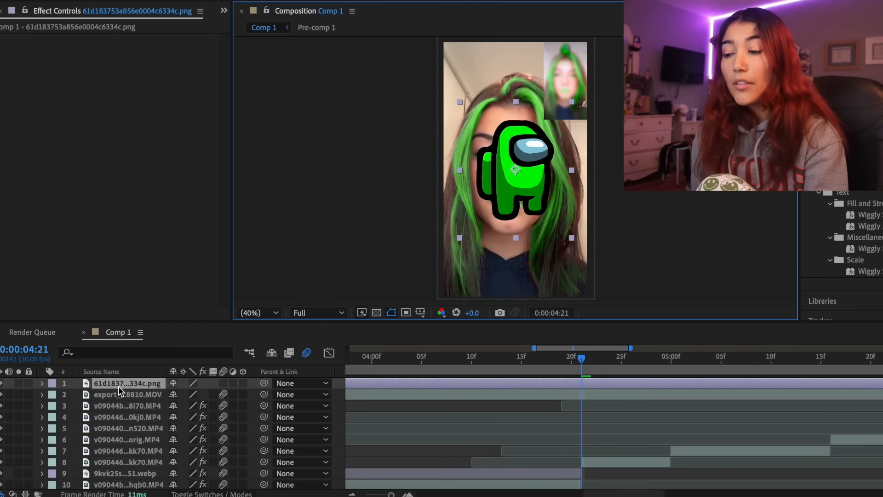
Move the green character layer directly above the two v090446...kk70.MP4 clips and preview the footage beneath it
drag(124, 388, 130, 449)
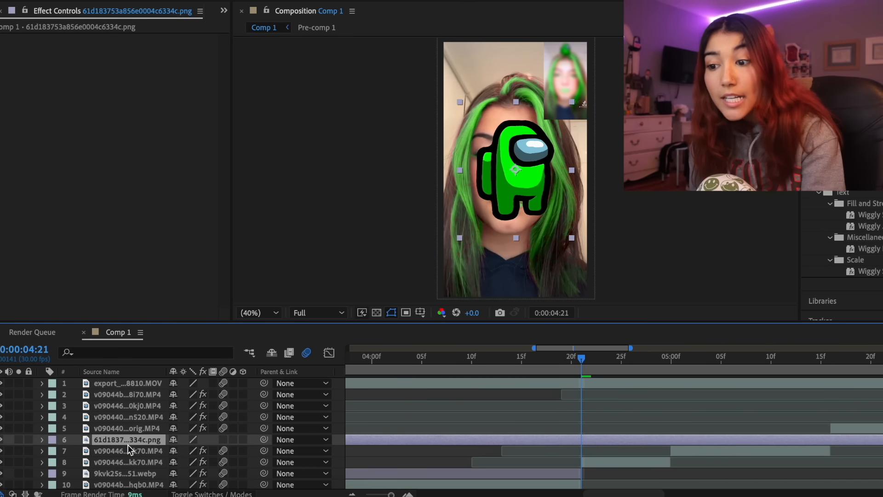
key(space)
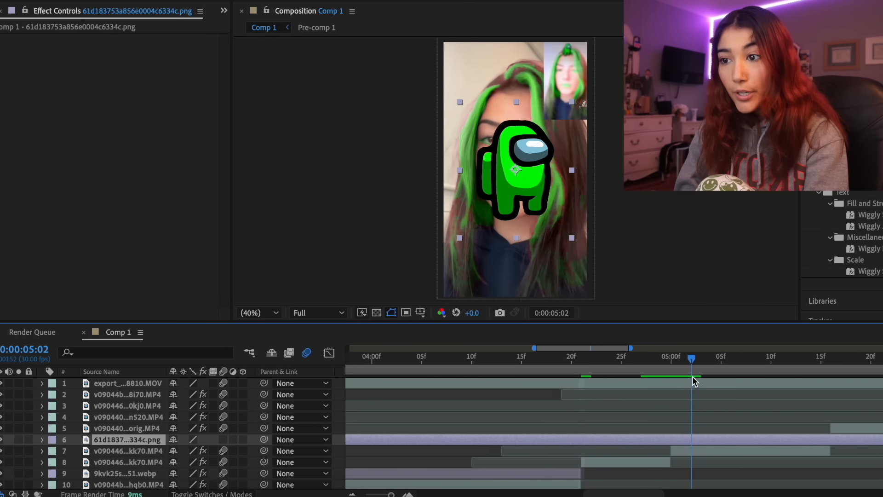
key(space)
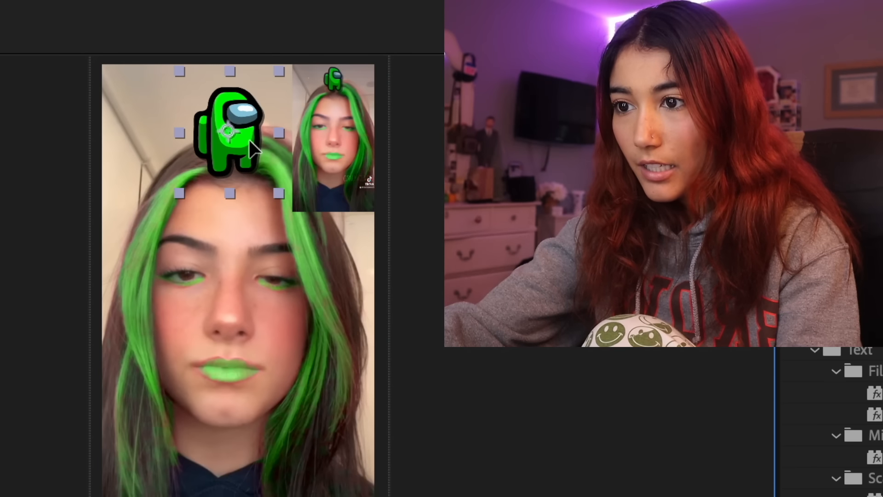
Keyframe a Y Rotation spin on the green character layer that starts at 0:00:05:00
click(187, 461)
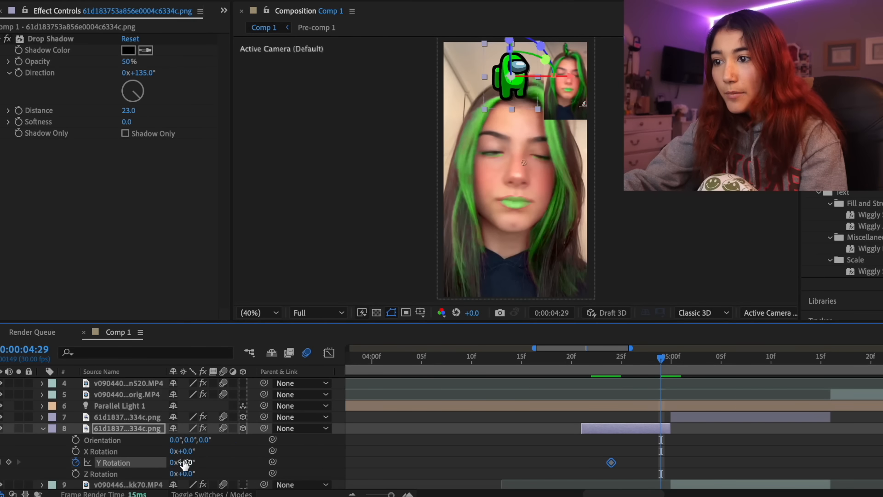
drag(184, 462, 193, 463)
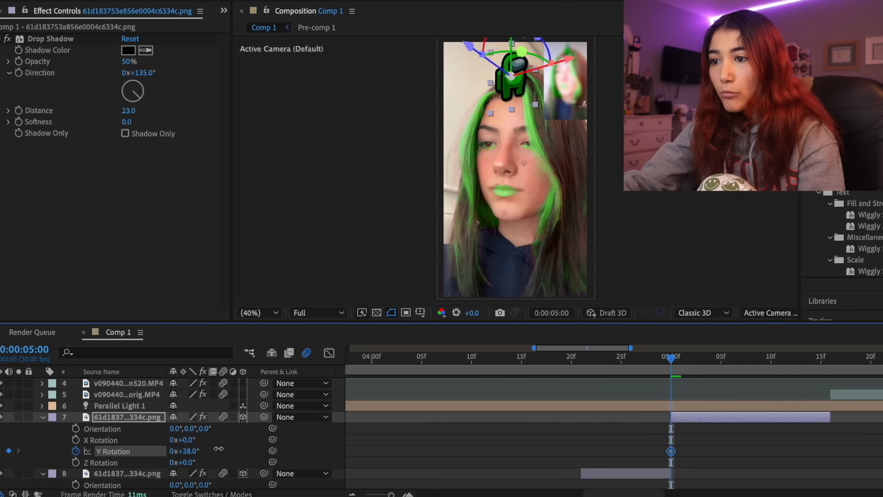
drag(184, 451, 246, 450)
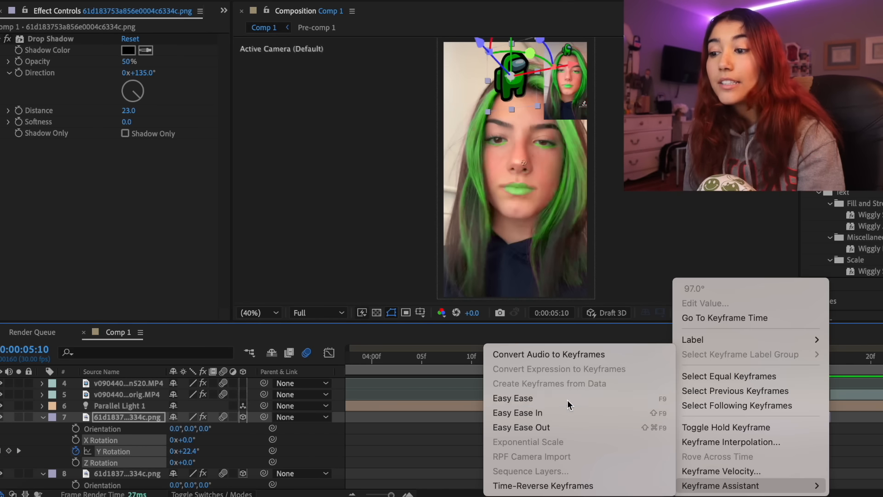
click(529, 398)
Shape the Y Rotation speed graph into an early peak with a long ease-out, and preview the spin
key(shift+F3)
click(670, 384)
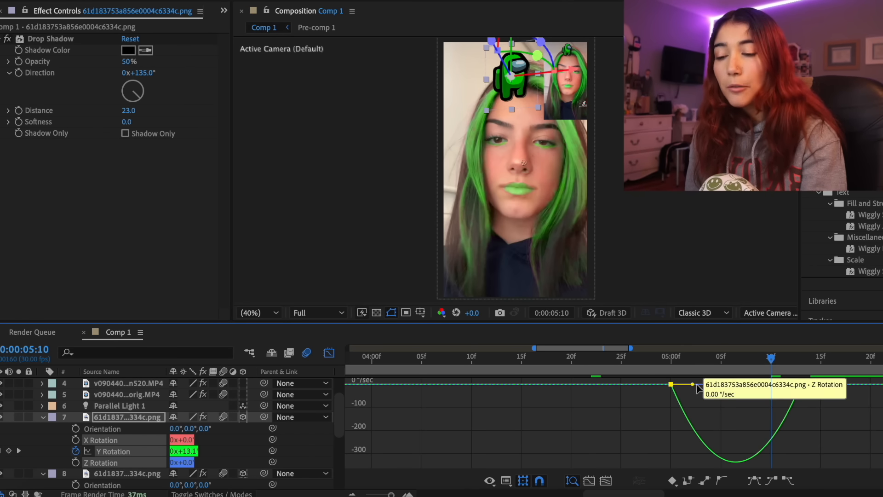
drag(693, 385, 674, 385)
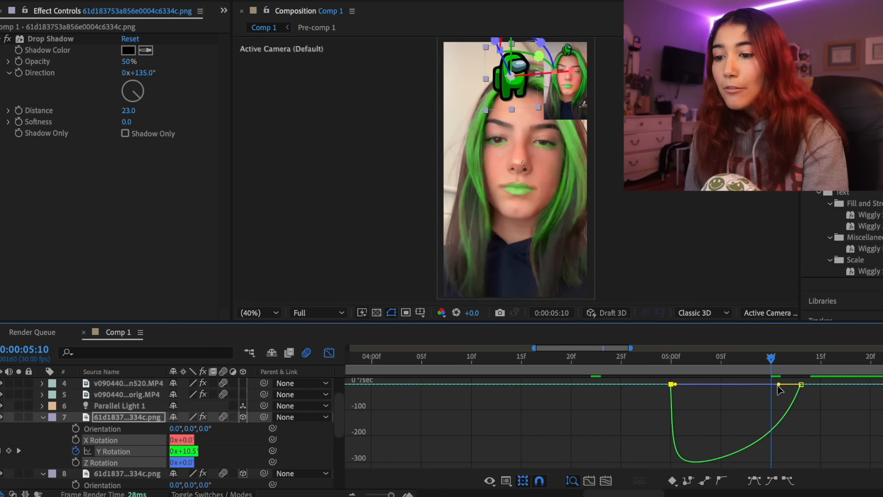
drag(779, 385, 745, 389)
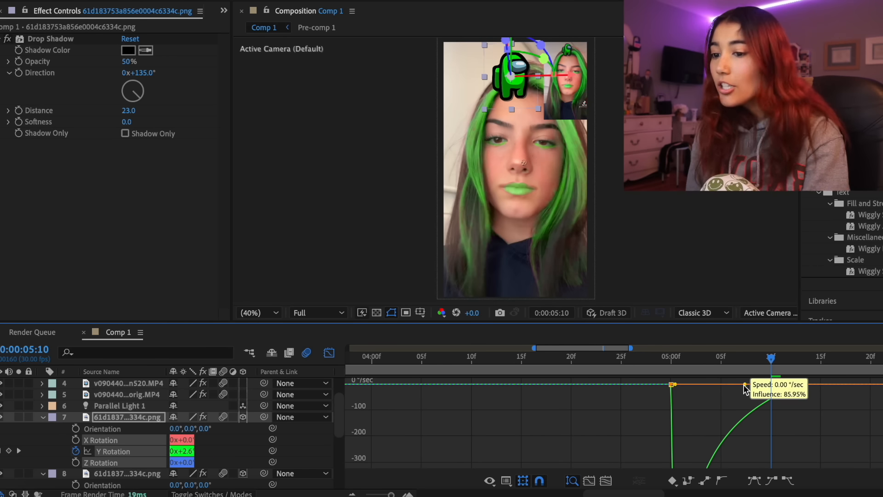
click(669, 359)
drag(747, 385, 745, 384)
click(331, 357)
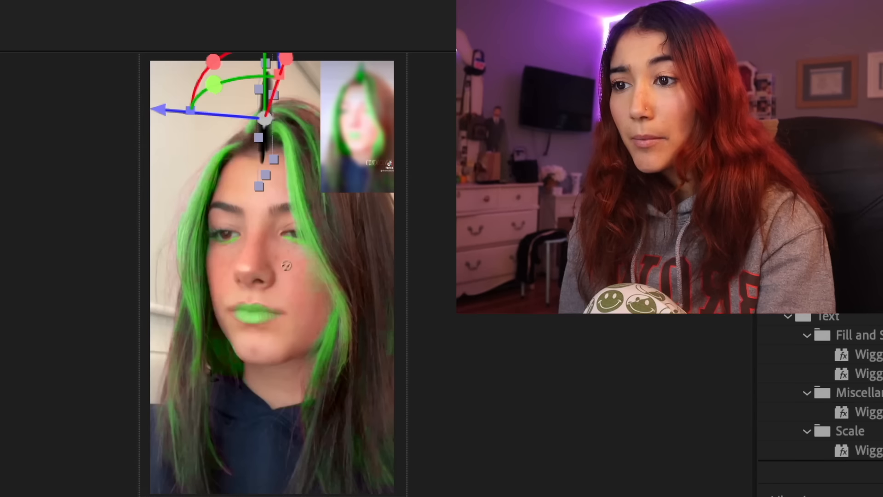
key(space)
key(space)
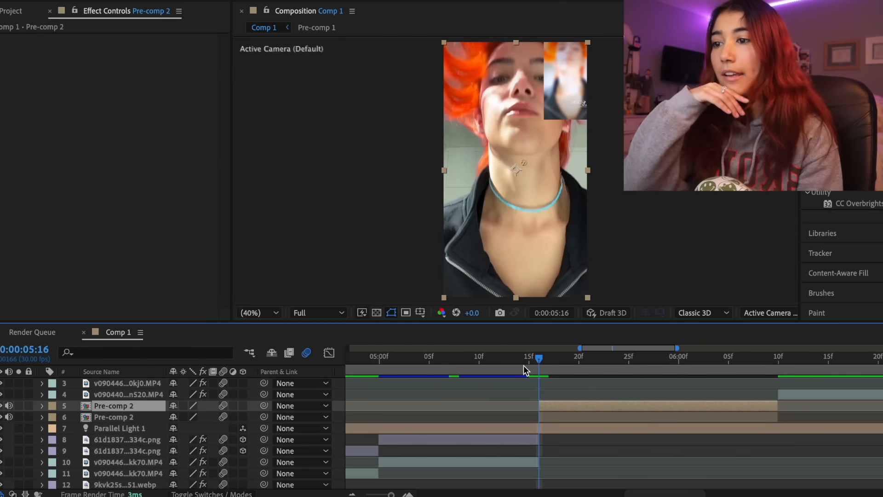
Isolate the orange-haired woman in the upper Pre-comp 2 layer with Roto Brush, including her jacket and the hair beside her neck
mouse_move(529, 207)
mouse_down()
mouse_move(530, 83)
mouse_move(504, 106)
mouse_move(458, 69)
mouse_up()
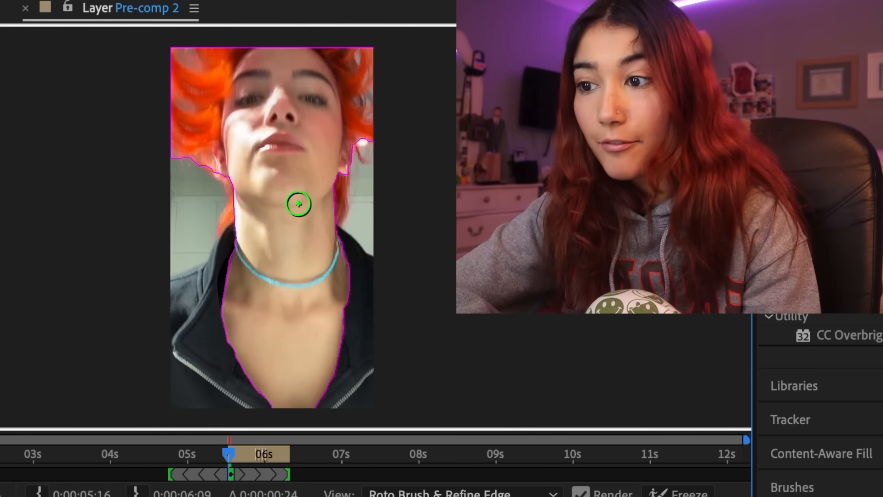
mouse_move(255, 273)
mouse_down()
mouse_move(177, 331)
mouse_move(142, 376)
mouse_up()
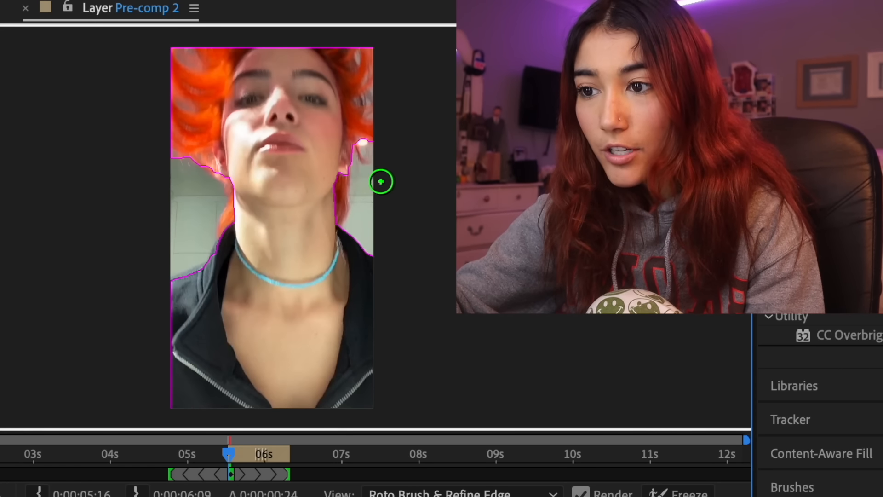
drag(336, 177, 337, 211)
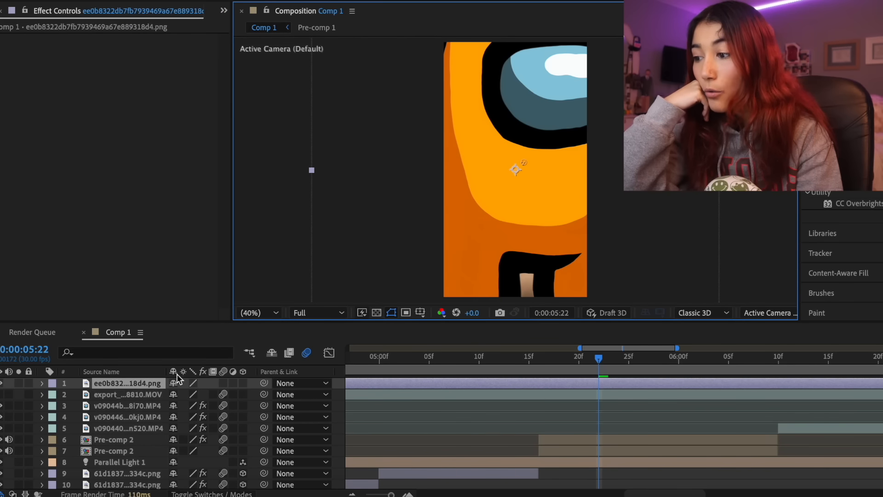
Move the orange character image between the two Pre-comp 2 layers and place it beside the woman's head, partly behind her hair
drag(142, 382, 143, 444)
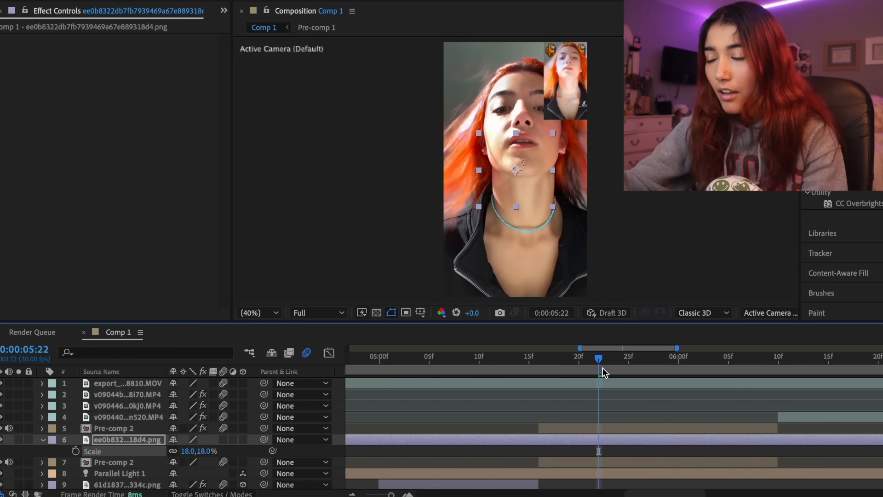
drag(602, 367, 609, 363)
click(526, 142)
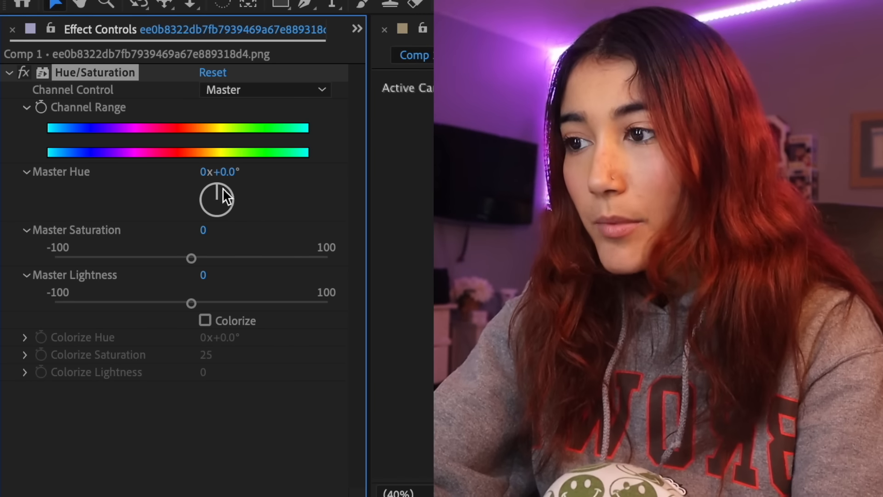
Set the orange character's Master Hue to -4° and Drop Shadow Distance to 49, shifting it slightly outward from her head
drag(223, 188, 219, 186)
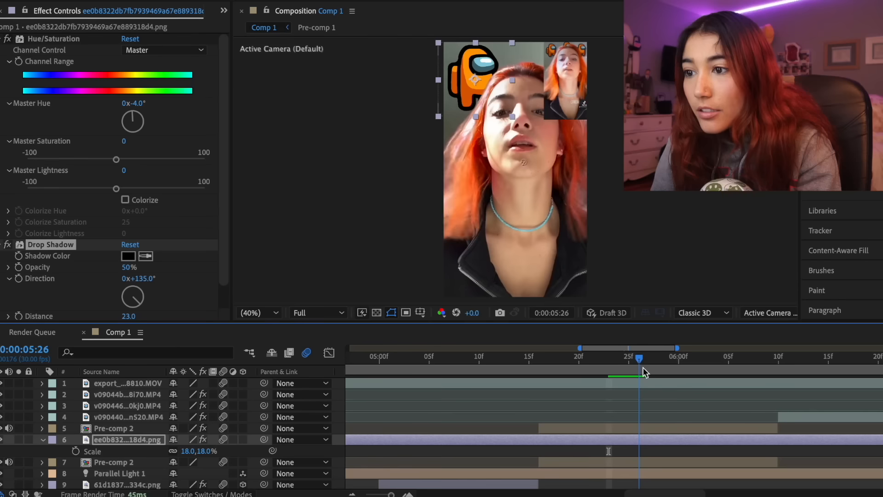
drag(643, 367, 683, 376)
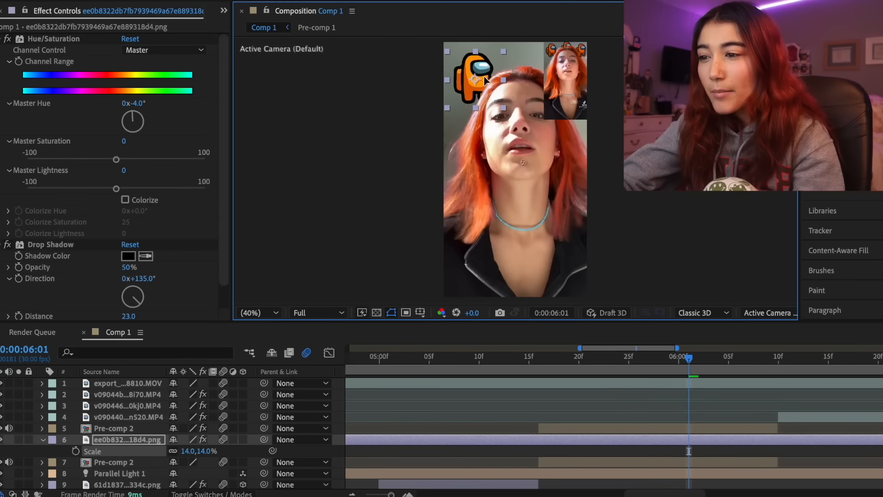
mouse_move(485, 81)
mouse_down()
mouse_move(479, 73)
mouse_move(478, 89)
mouse_up()
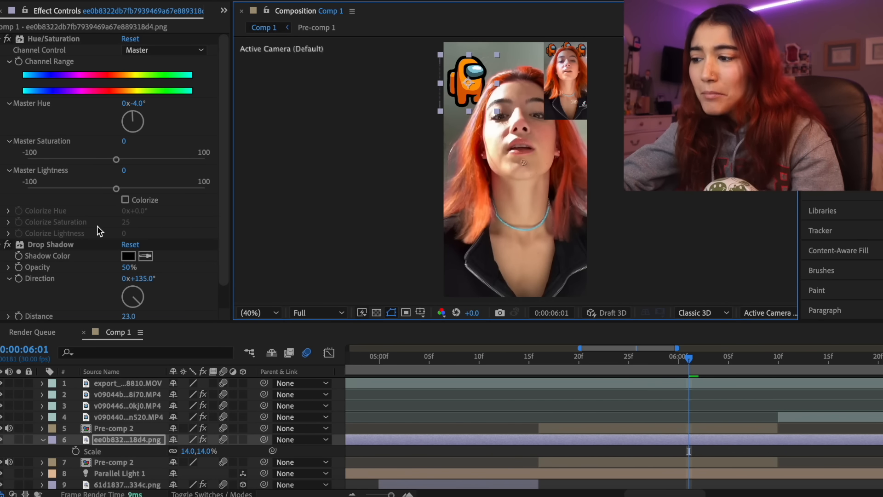
scroll(144, 287, down, 2)
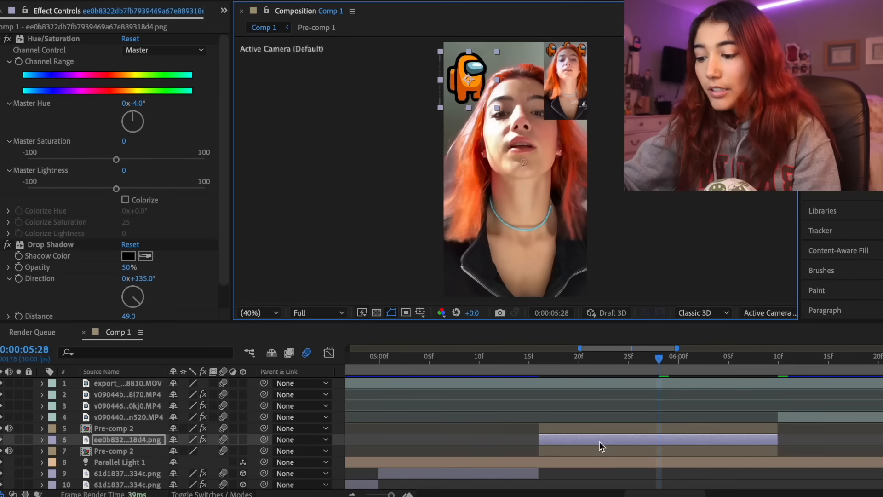
Duplicate the orange character twice and place the copies on the opposite side of and above the woman's head
key(ctrl+d)
key(ctrl+d)
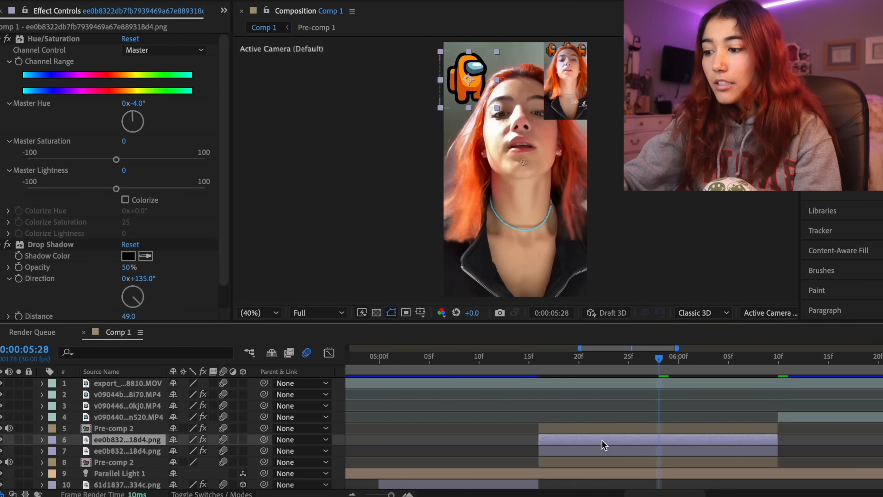
drag(466, 94, 576, 86)
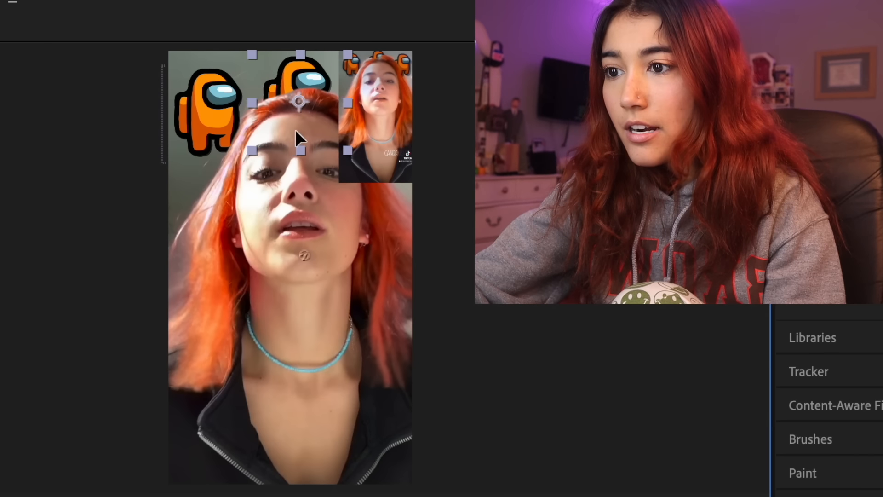
drag(394, 126, 364, 121)
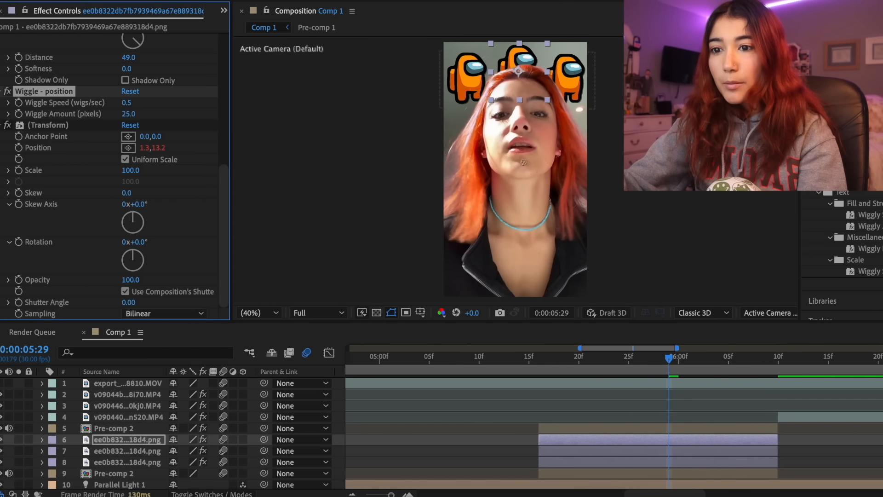
Apply Wiggle - position to the other two orange characters with Wiggle Speed 0.5 and Wiggle Amount 25
click(680, 451)
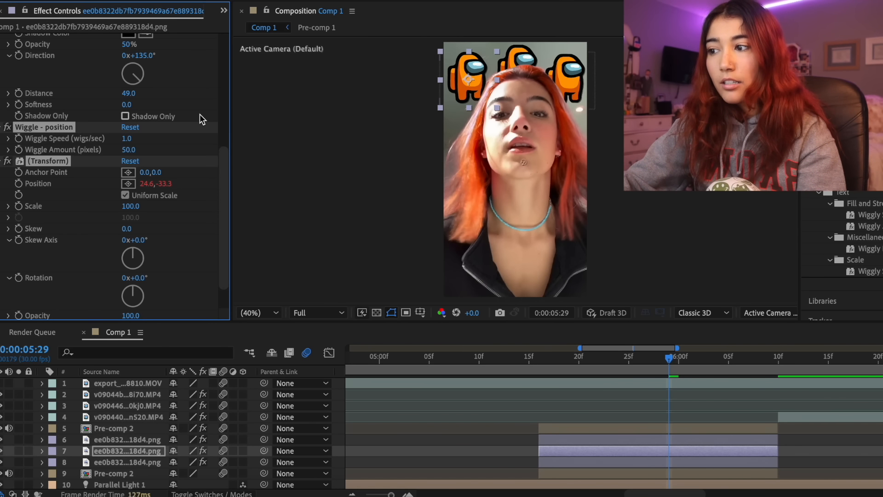
text(0.5)
key(Return)
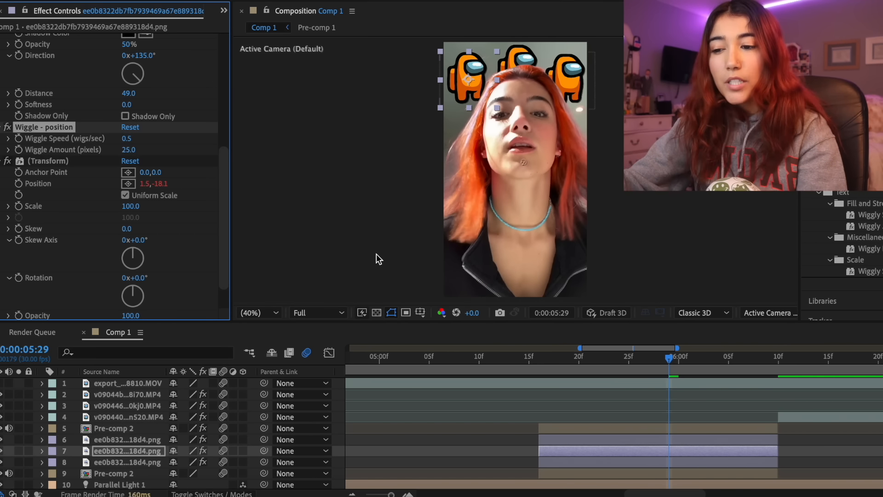
click(595, 462)
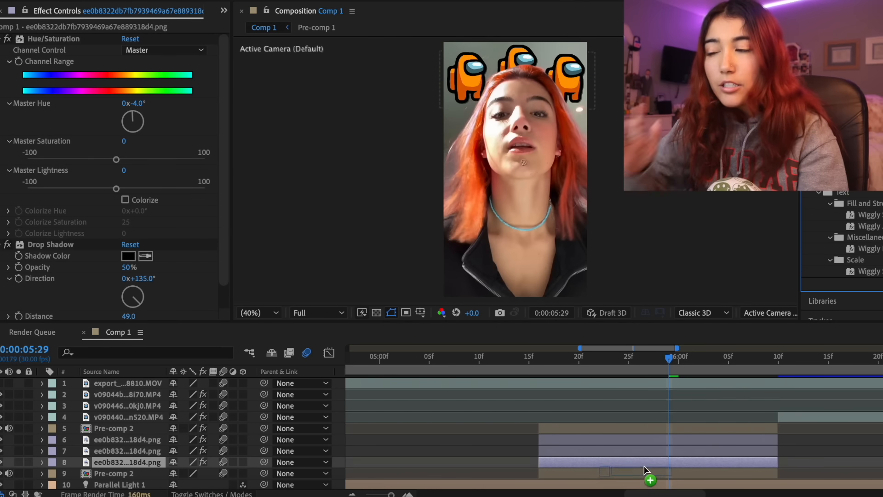
text(0.5)
key(Return)
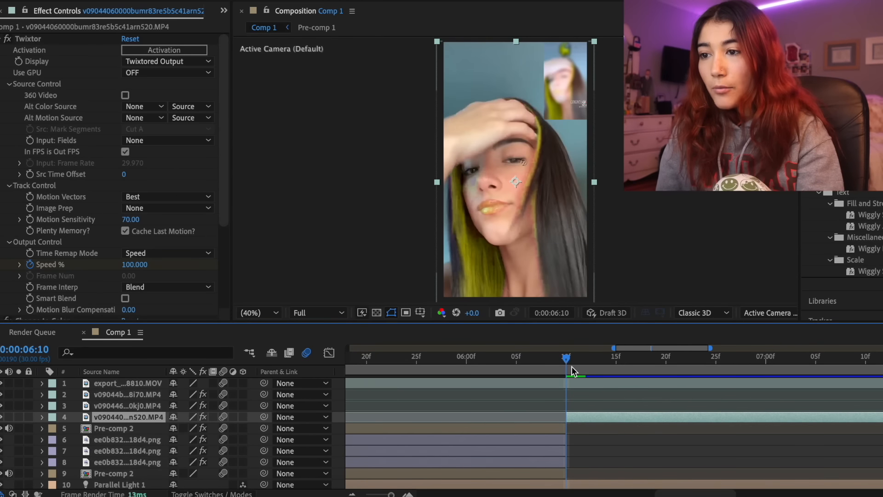
Keyframe the yellow character's Rotation from 0° at 6:10 to 94° at 6:19 and shape its speed curve to peak just before the end
drag(572, 371, 846, 370)
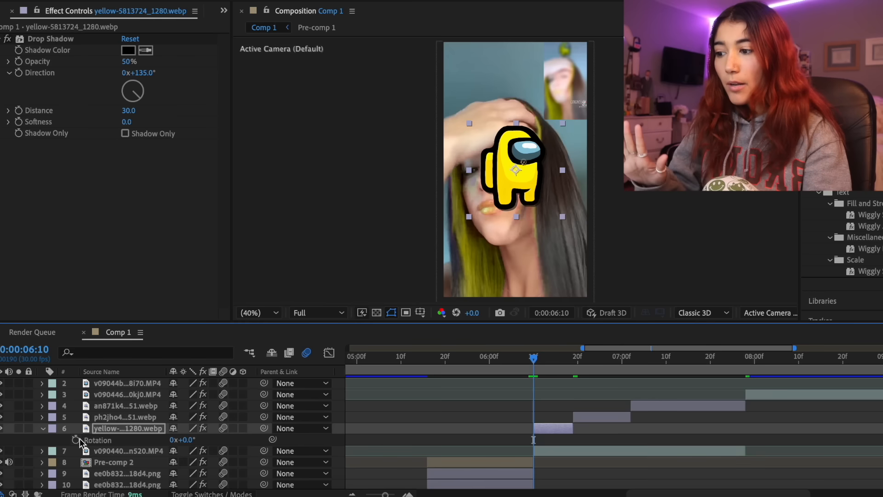
drag(558, 365, 569, 363)
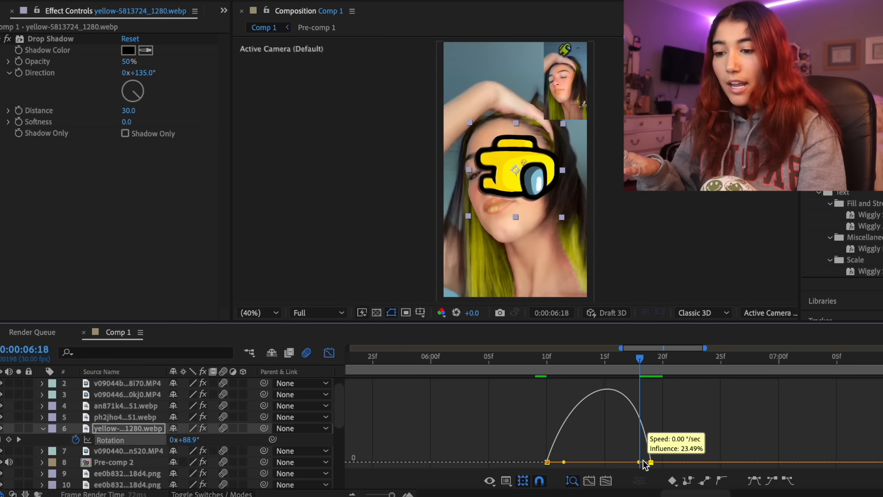
drag(643, 463, 653, 465)
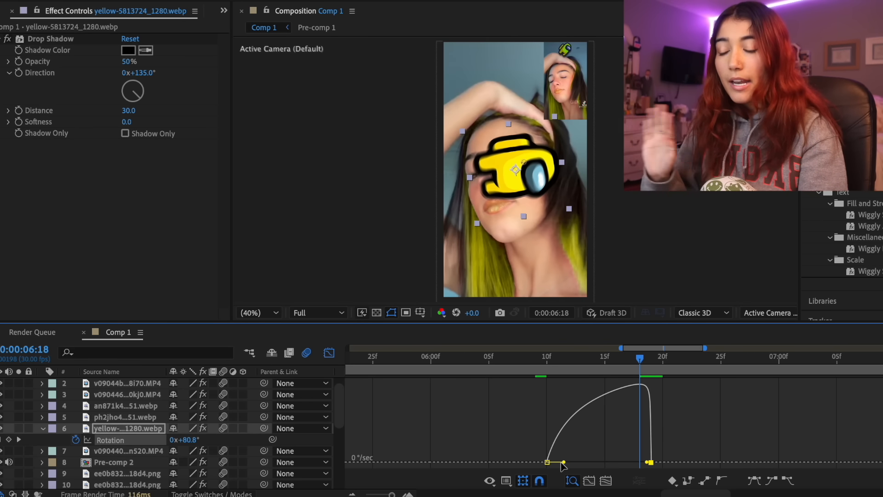
drag(563, 464, 589, 464)
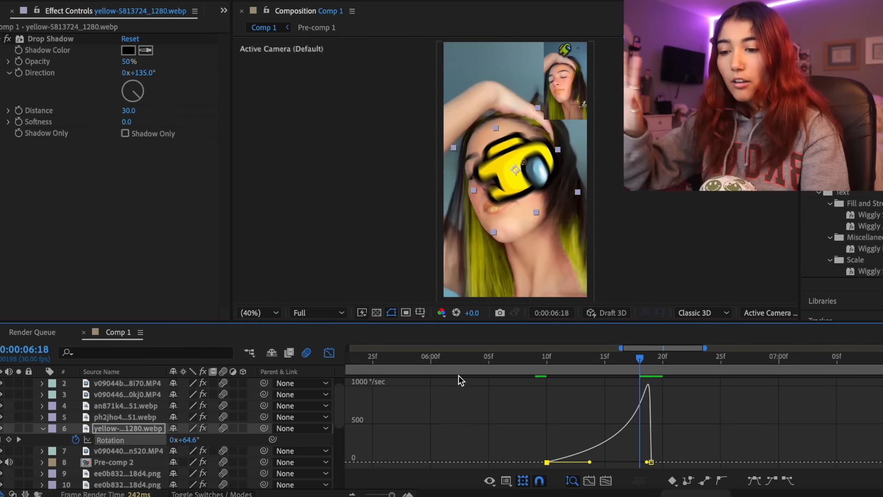
click(330, 353)
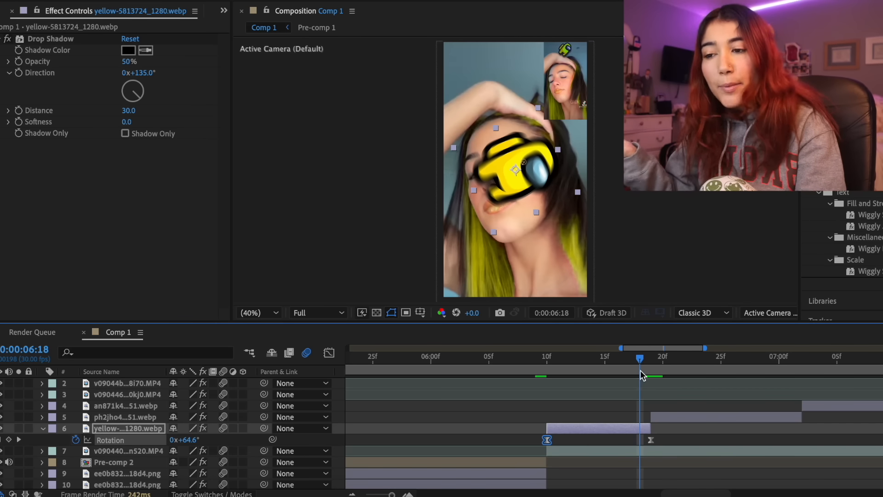
Keyframe the blue character's Rotation, parent it to Null 1, and keyframe the null's Rotation between 6:24 and 7:02
mouse_move(640, 371)
mouse_down()
mouse_move(662, 371)
mouse_move(651, 371)
mouse_up()
click(669, 417)
scroll(670, 417, right, 3)
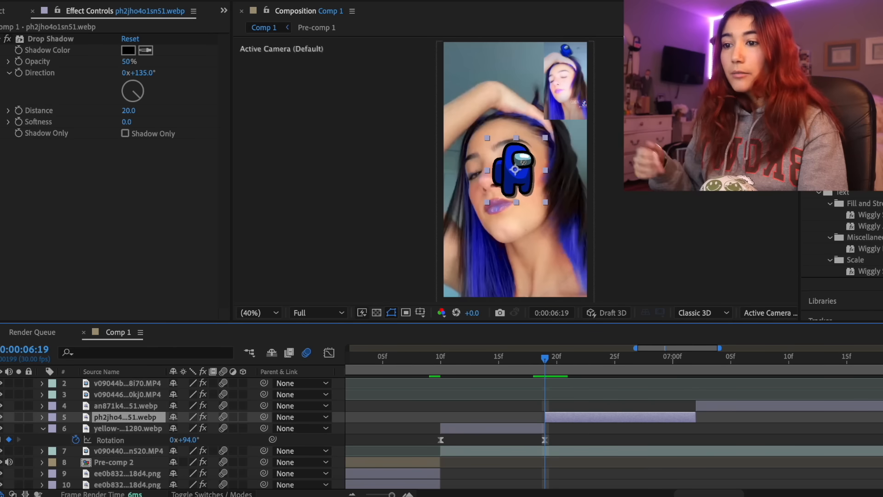
drag(264, 429, 615, 416)
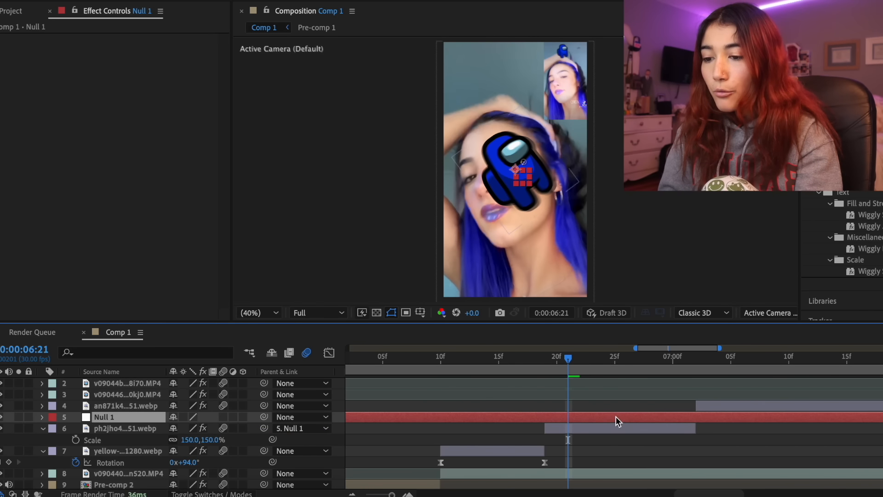
drag(602, 353, 613, 355)
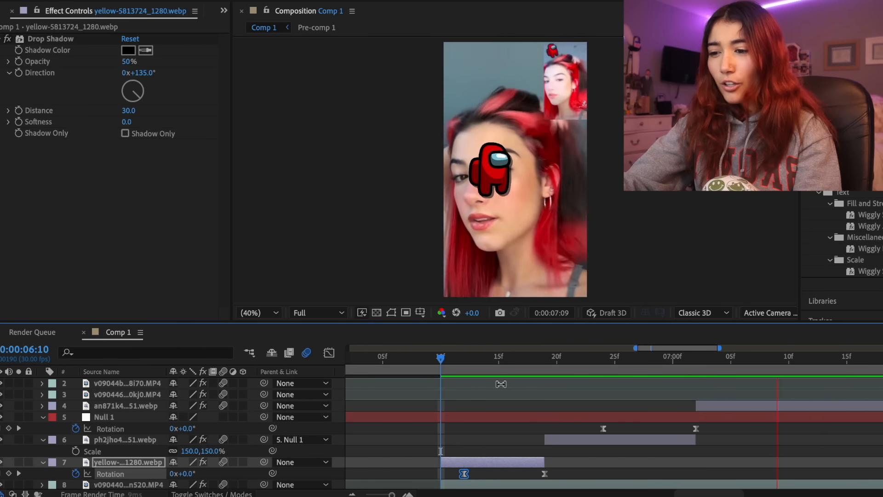
Move the blue character's last Rotation keyframe earlier to 6:27 and preview the spin from the yellow clip
drag(518, 371, 620, 391)
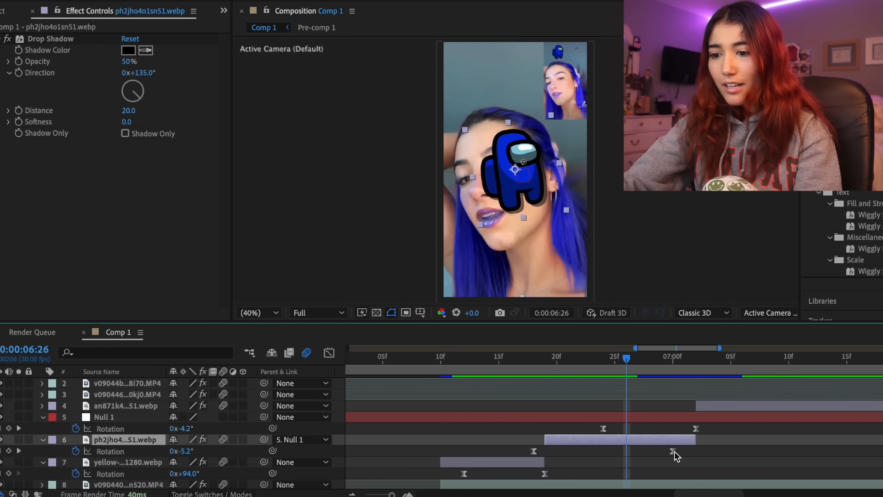
click(671, 451)
click(467, 364)
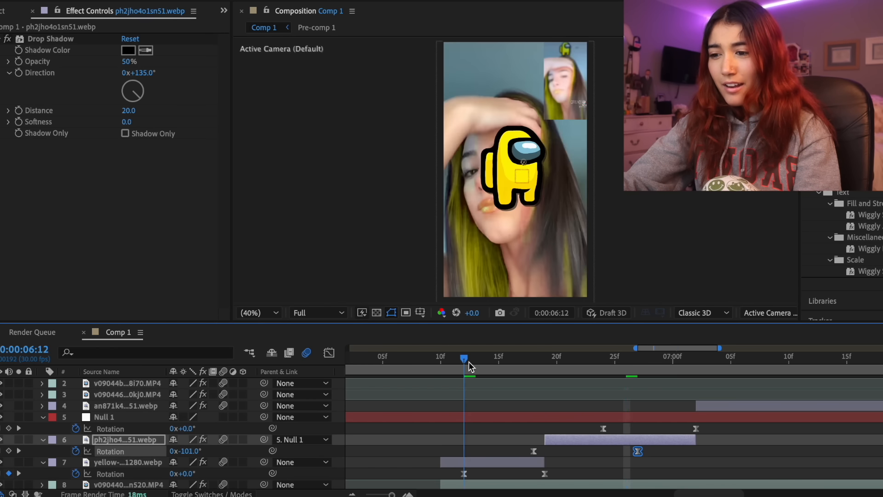
key(space)
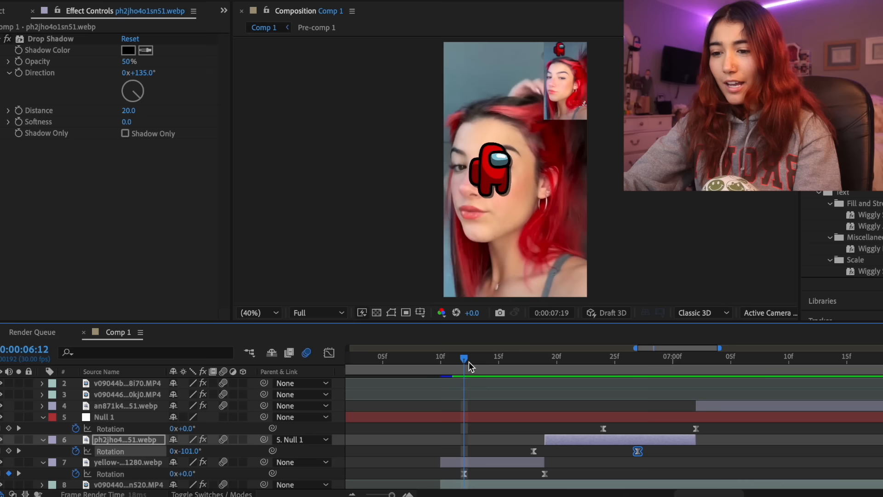
Pre-compose the spinning characters as Pre-comp 3, scale it to 61%, and place it above the woman's head
drag(468, 365, 698, 377)
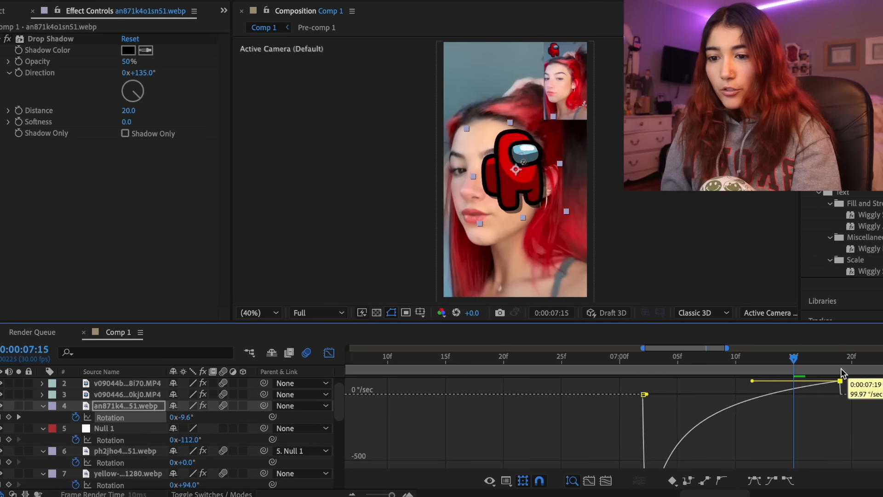
drag(841, 372, 842, 404)
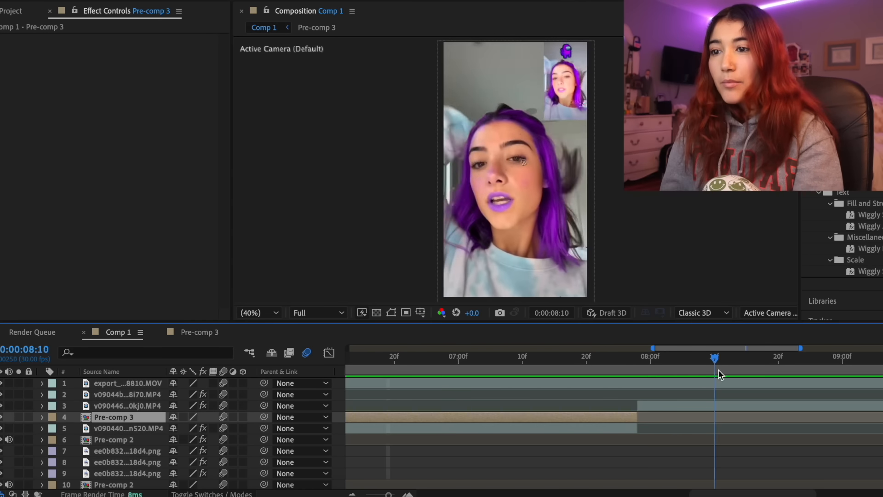
drag(719, 374, 771, 381)
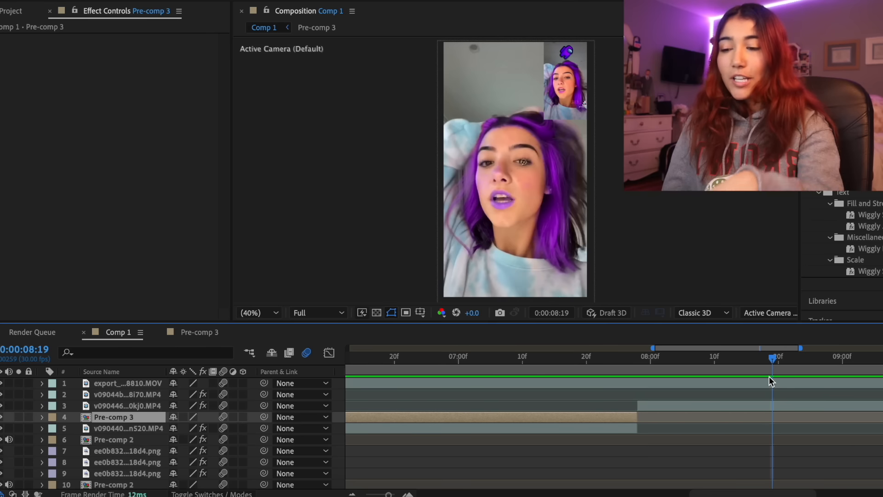
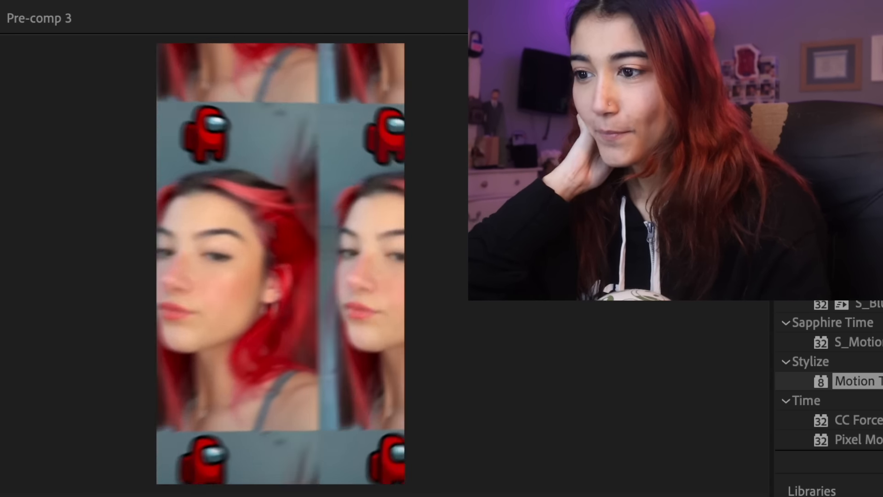
Keyframe Pre-comp 1's Scale from 100% at 2:03 to the clip's end at 3:00 and shape its speed curve
key(space)
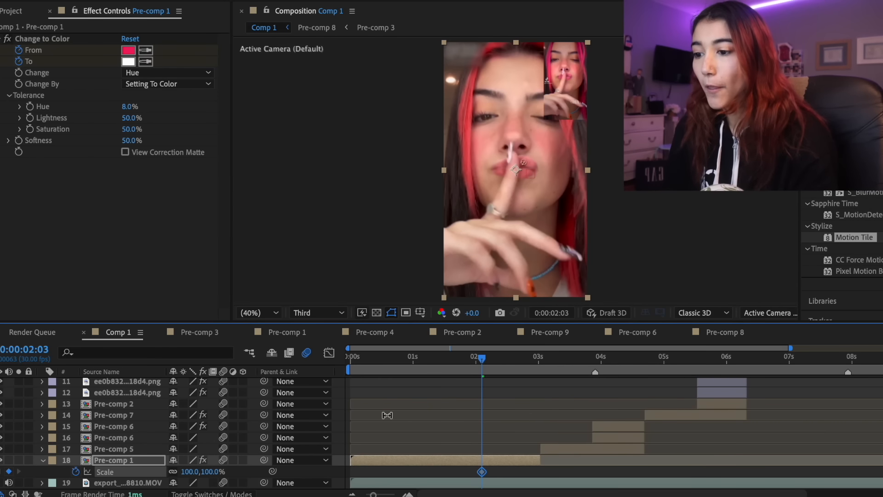
drag(504, 361, 539, 368)
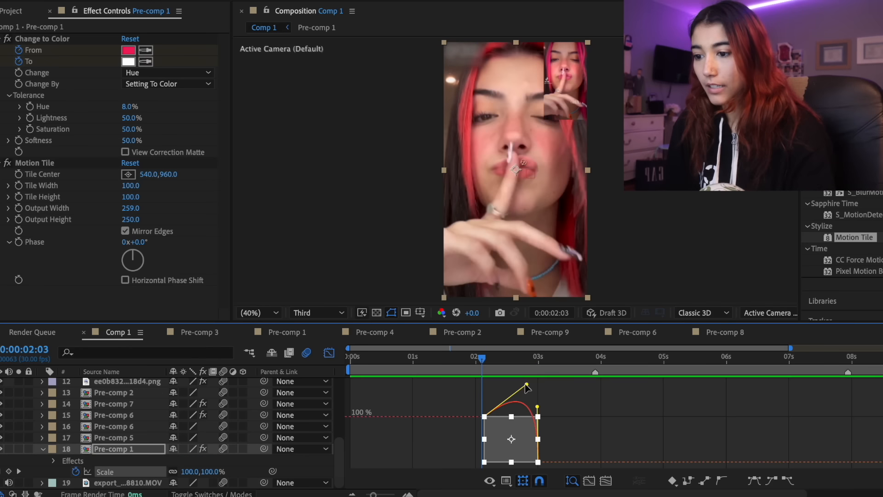
Keyframe Pre-comp 10's Scale from 169% at 3:01 down to 100% and shape the curve to start fast and slow down
drag(483, 360, 541, 359)
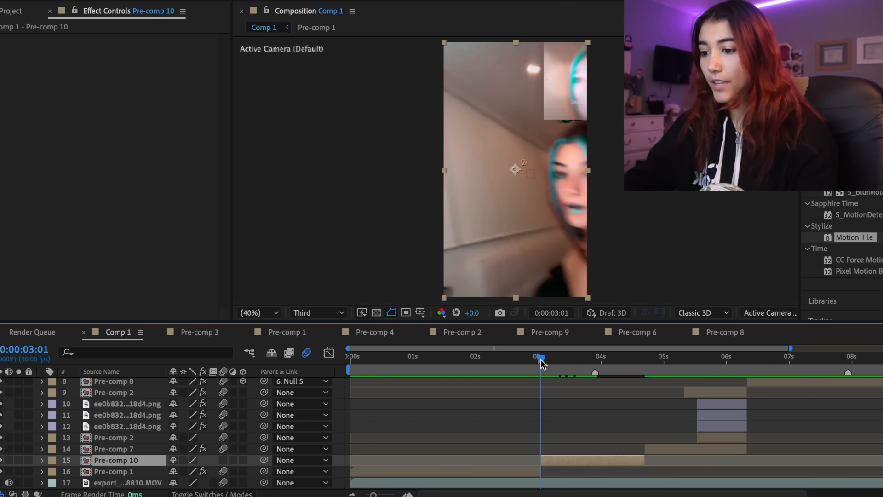
key(s)
key(shift+F3)
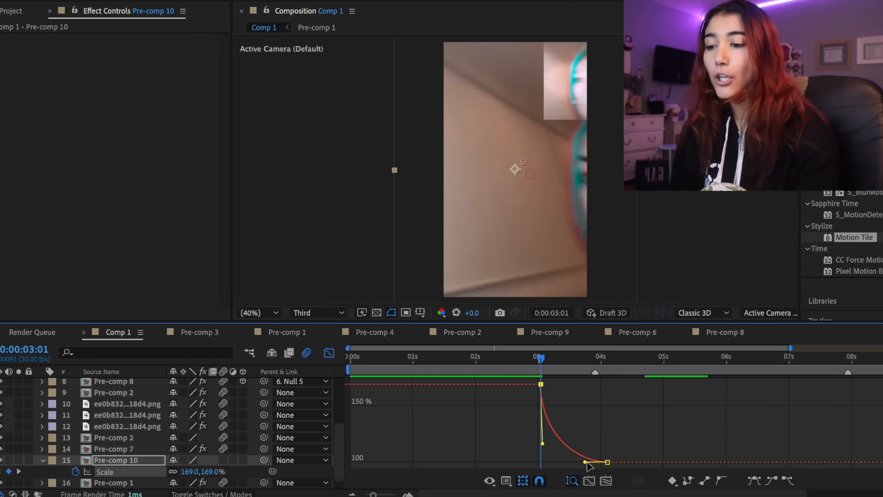
key(shift+F3)
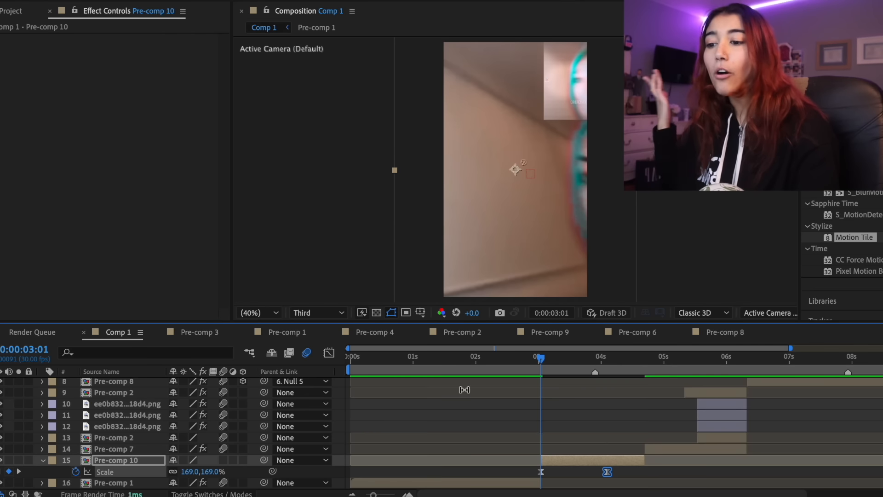
Preview the zoom, move Pre-comp 10's last Scale keyframe earlier to 3:25, and reduce its starting Scale at 3:01
key(space)
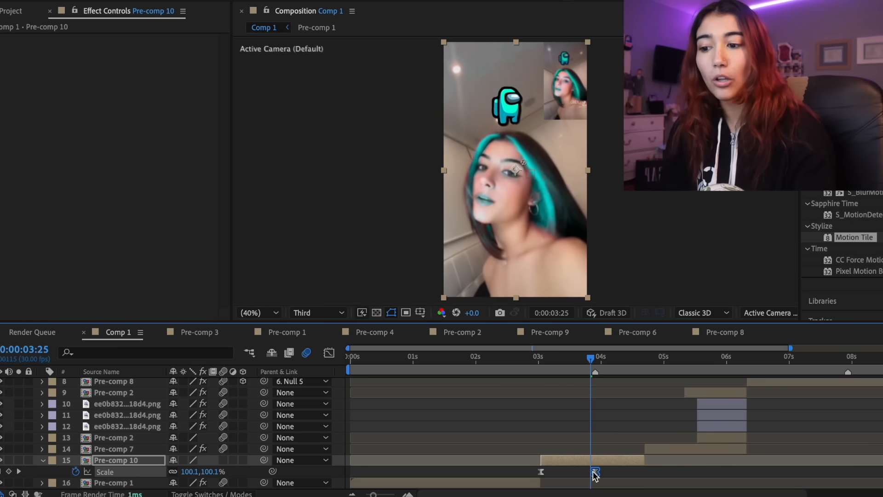
click(539, 363)
click(541, 365)
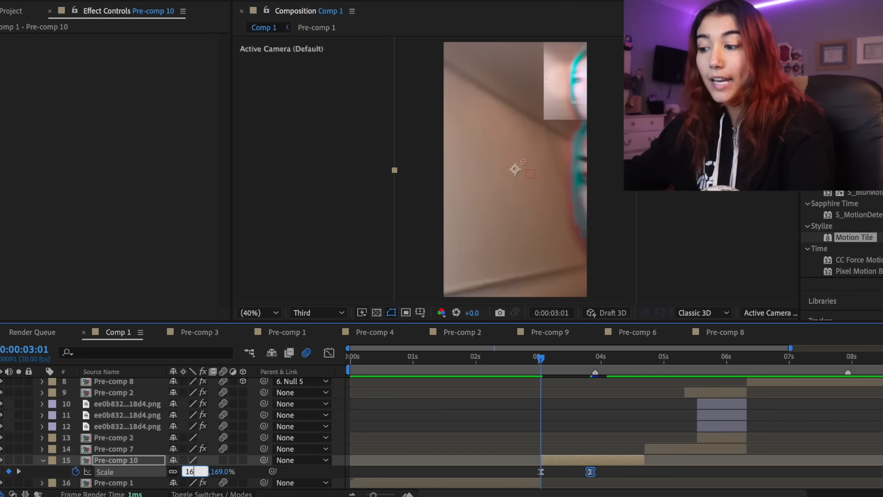
text(5)
key(Return)
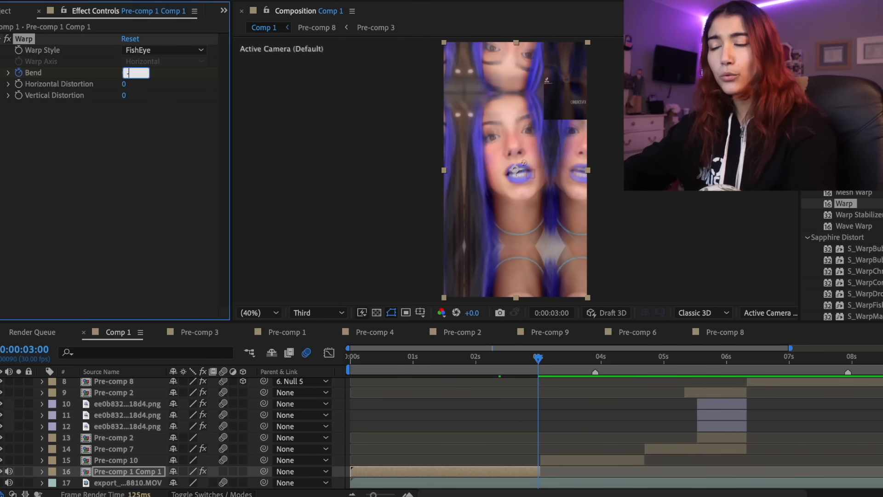
Keyframe the FishEye Warp's Bend to -70 at 3:00 on Pre-comp 1 Comp 1 and shape its speed curve to peak just before the end
text(70)
key(Return)
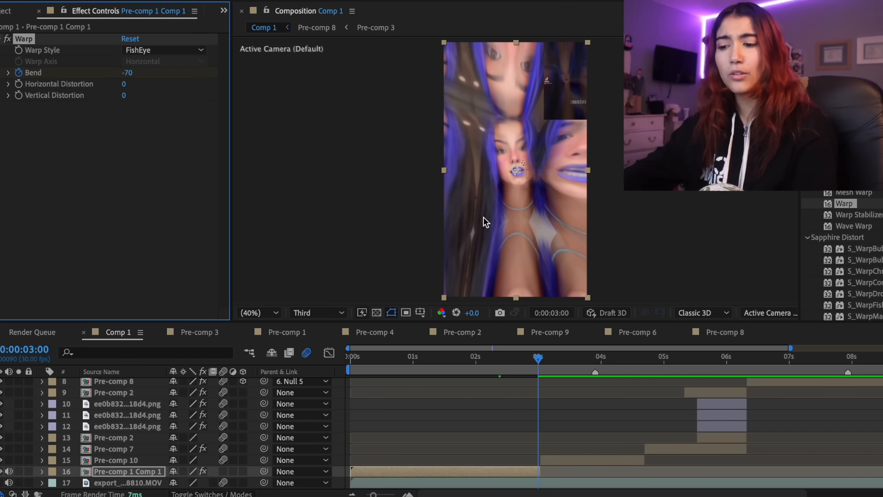
key(u)
click(328, 353)
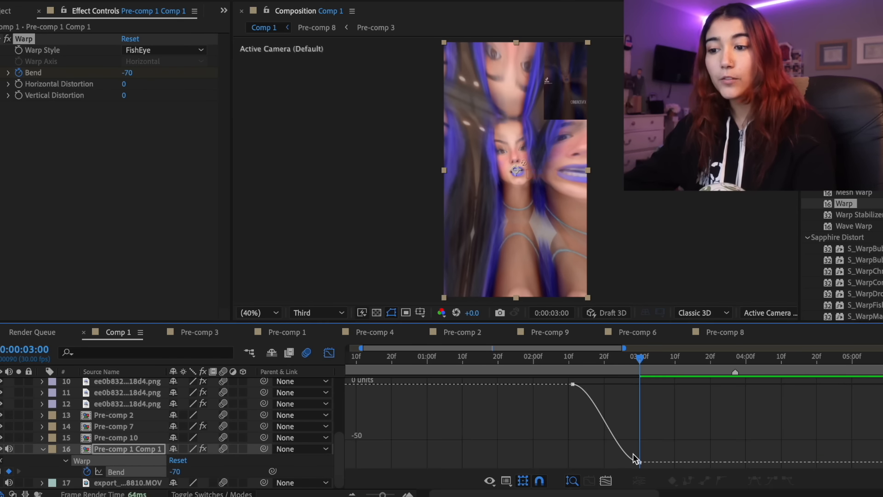
click(506, 481)
click(569, 370)
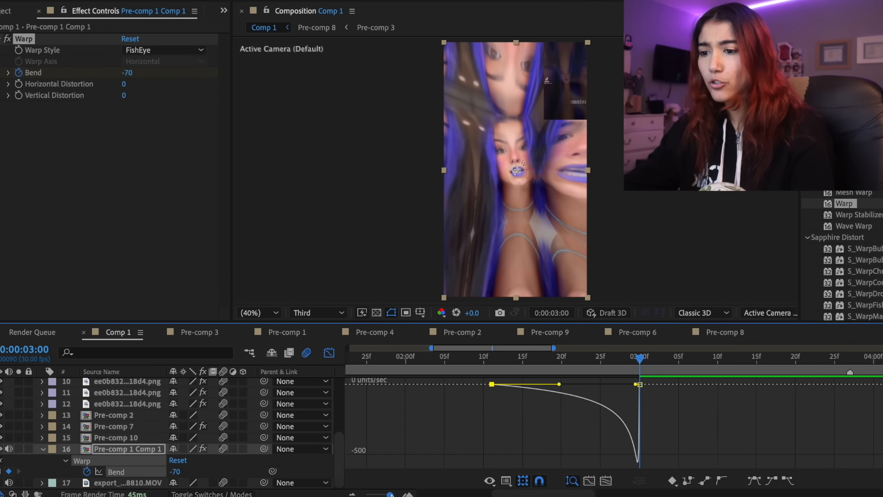
key(space)
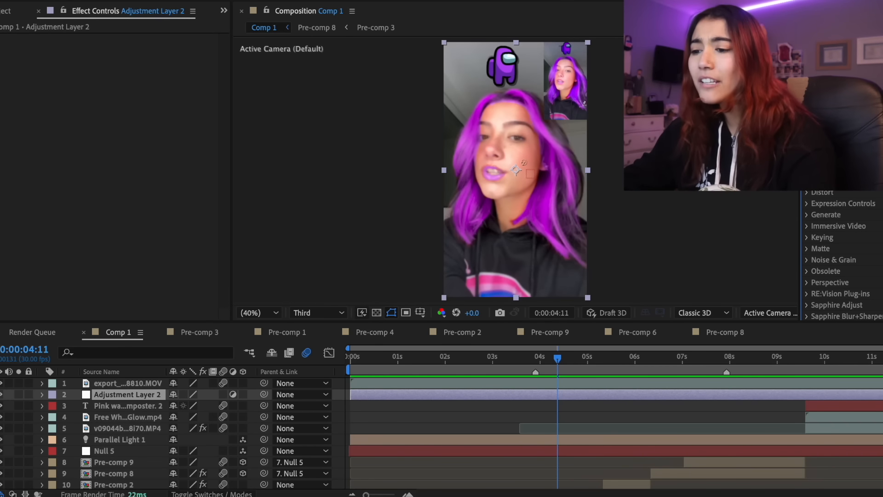
Apply S_Flicker to Adjustment Layer 2, set its Amplitude to 0.1, and preview the flicker
drag(566, 359, 612, 358)
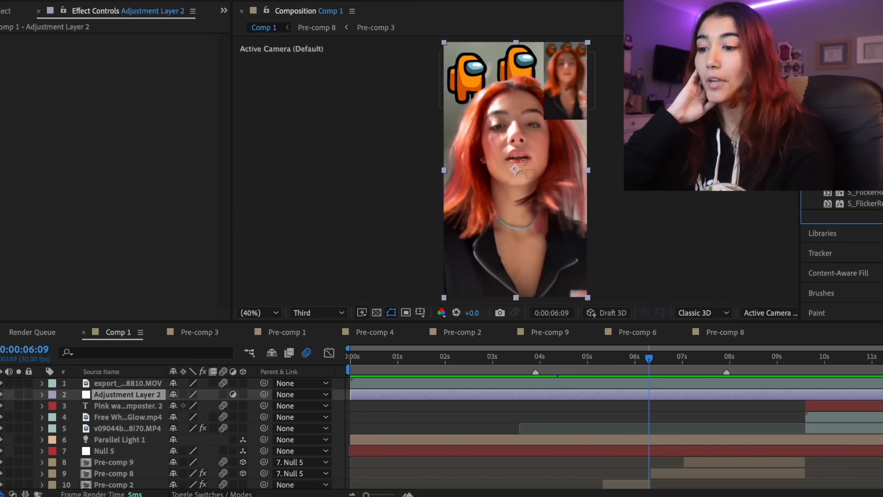
drag(856, 194, 694, 399)
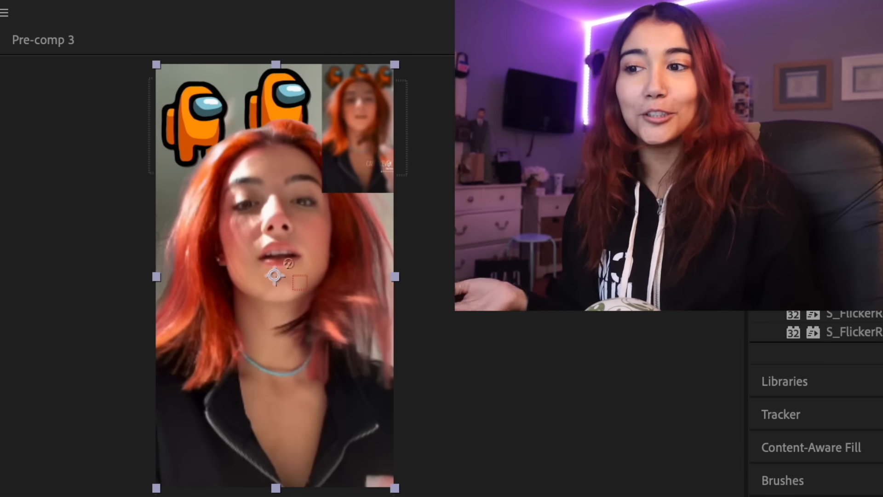
drag(650, 358, 621, 358)
key(space)
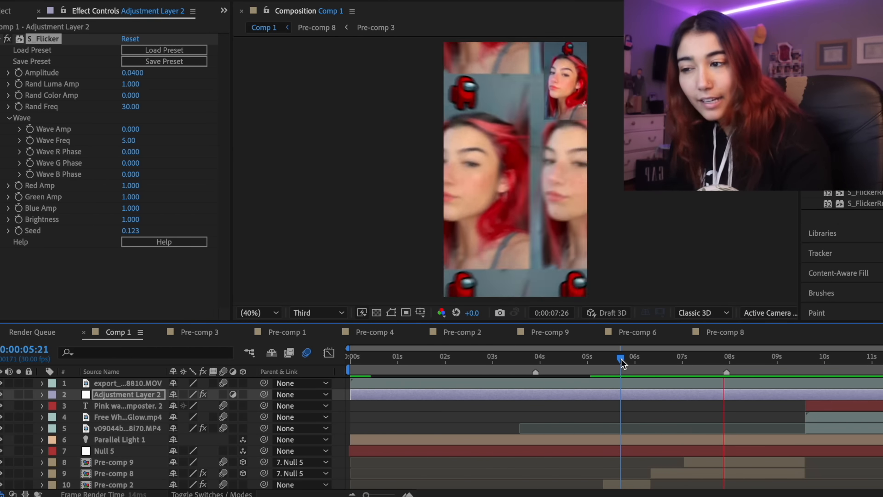
click(130, 72)
text(0.)
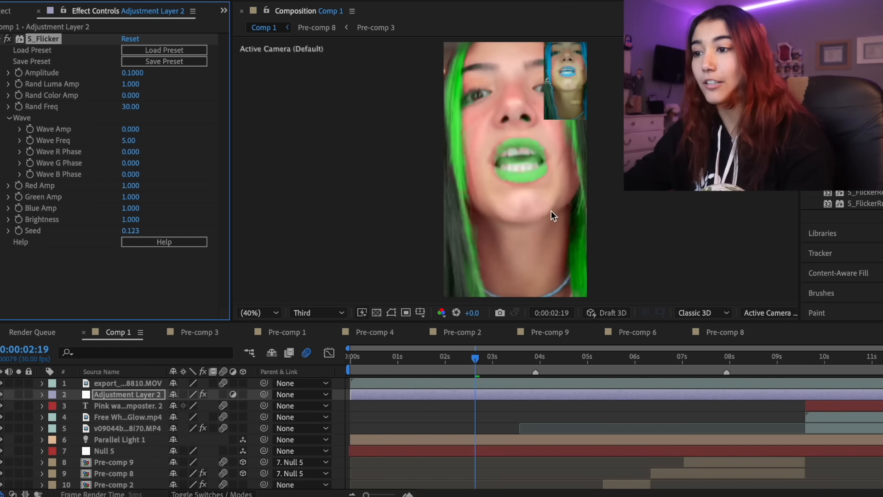
key(space)
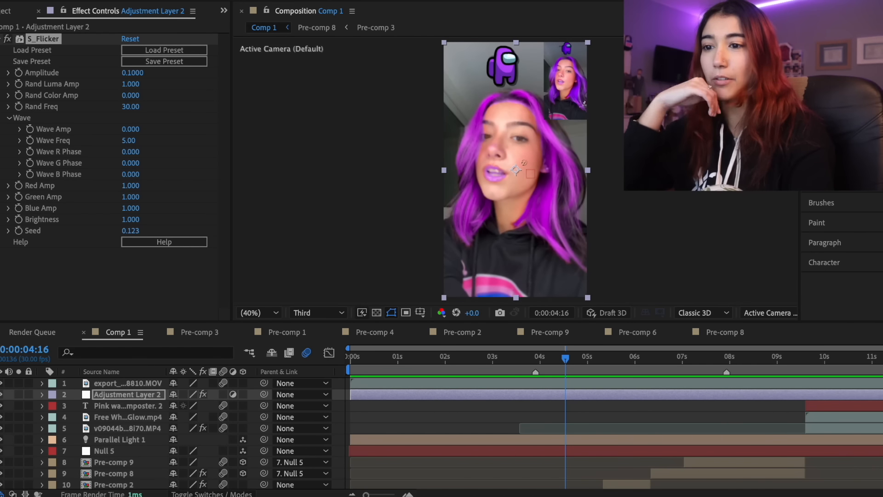
Apply S_Shake to Adjustment Layer 2 and set its Amplitude to 0.04
drag(613, 327, 578, 395)
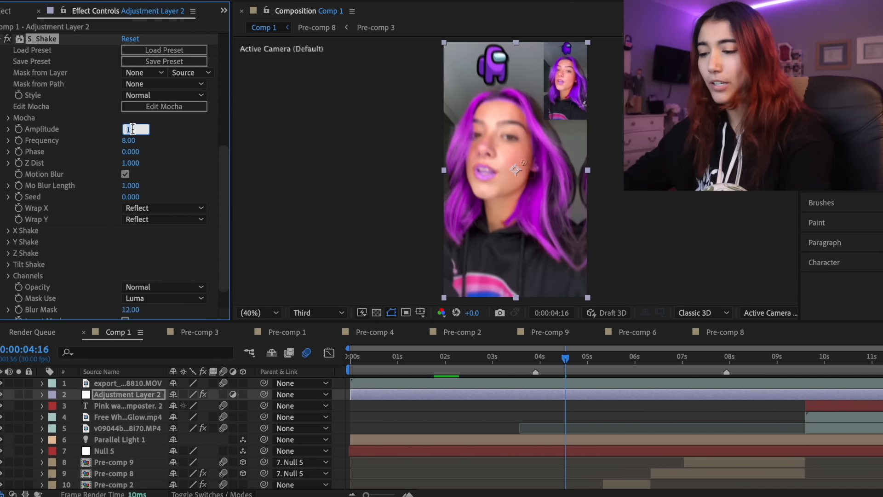
key(Return)
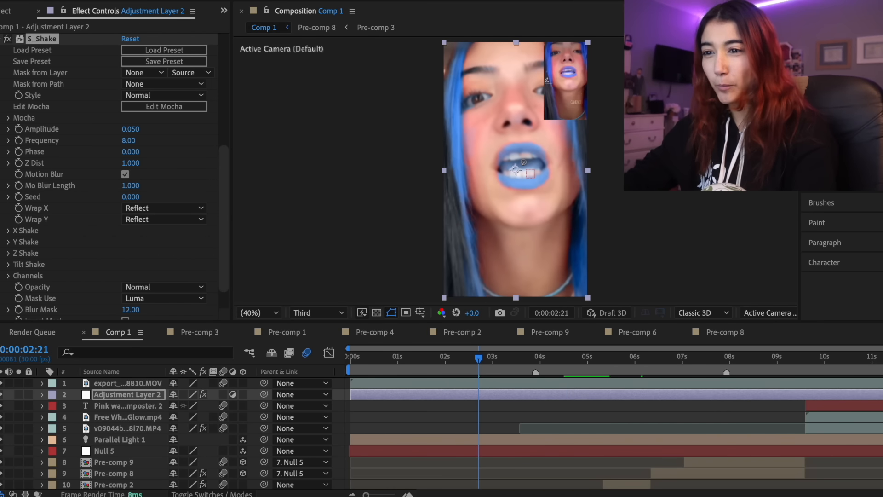
Apply S_FilmDamage to Adjustment Layer 2 with Stain Density 0, black as Dust Color2, and Dust Density 10
drag(837, 170, 478, 395)
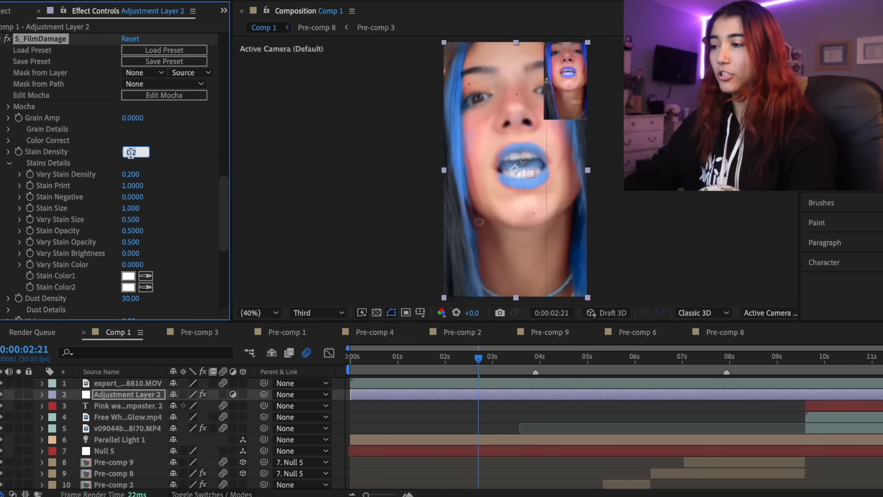
click(9, 163)
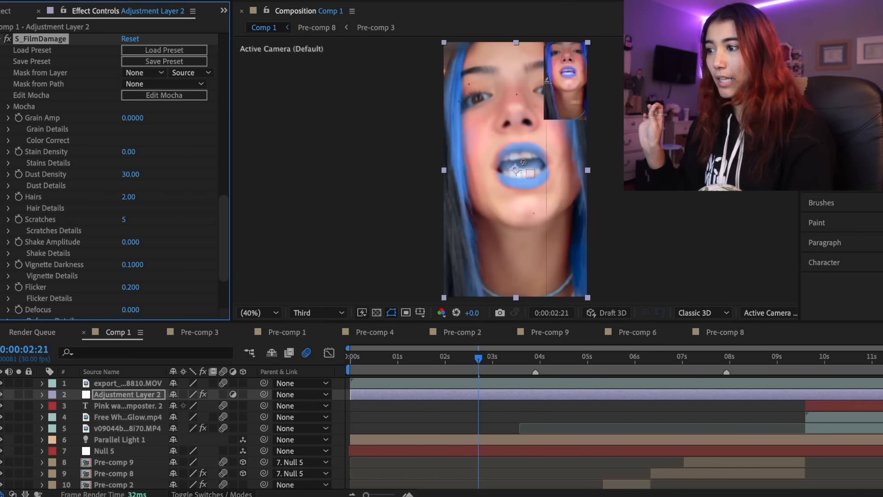
click(9, 186)
click(128, 310)
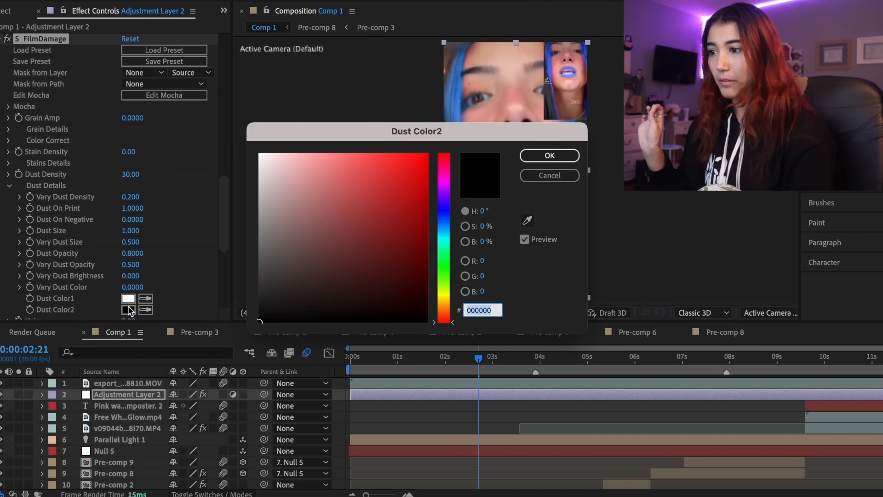
click(557, 159)
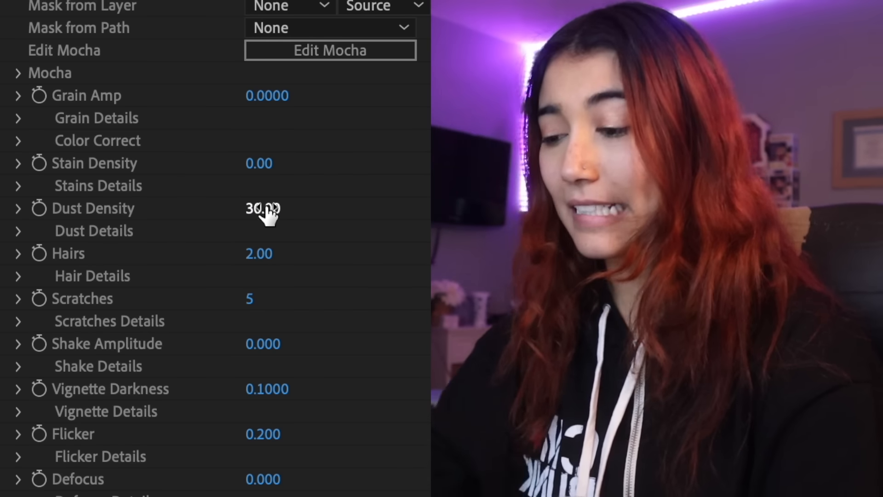
click(270, 208)
text(10)
key(Return)
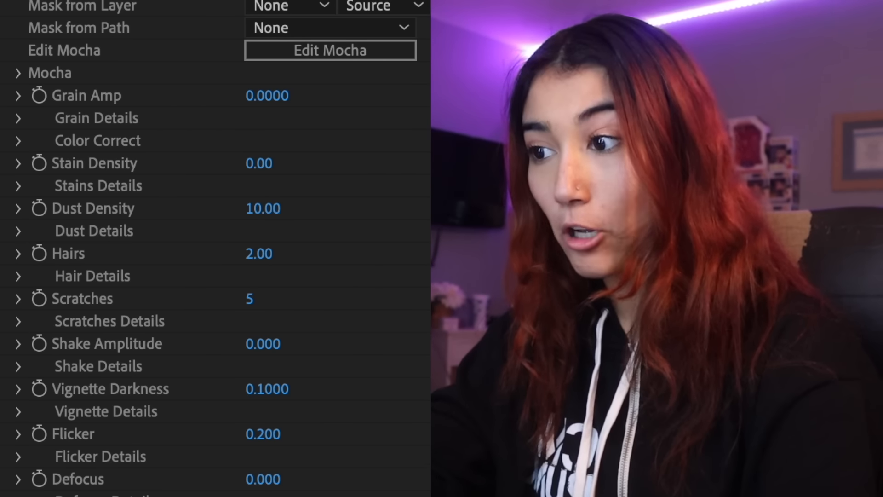
Set the Hairs and Scratches of S_FilmDamage to 0
click(269, 253)
text(0)
key(Return)
click(250, 298)
text(0)
key(Return)
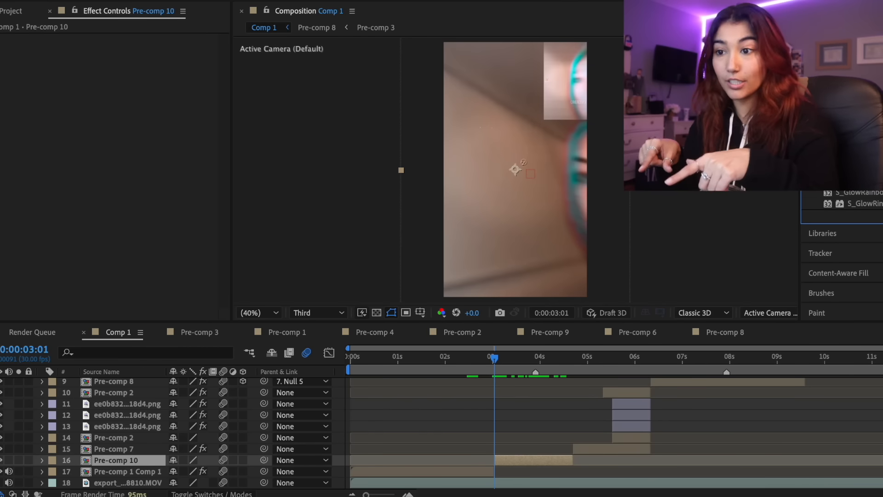
Apply S_Glow to Pre-comp 5 inside Pre-comp 10 and keyframe its Brightness down to 0 between 3:01 and 3:24
double_click(856, 113)
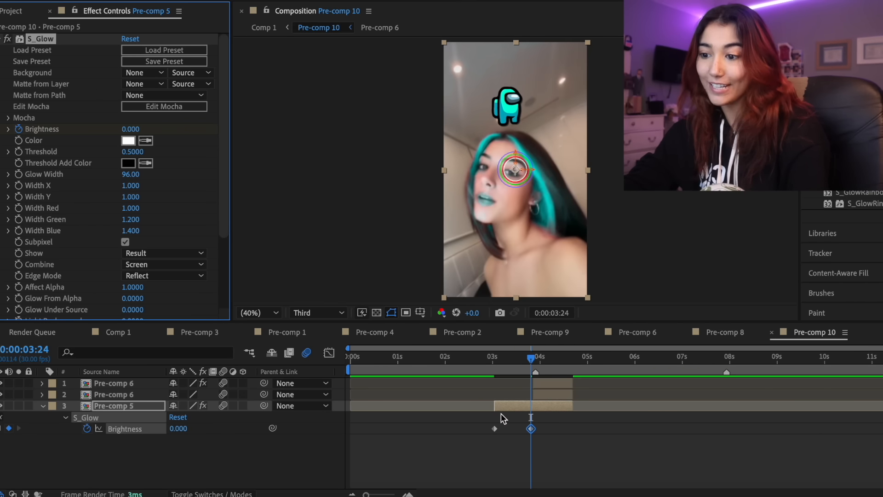
right_click(495, 428)
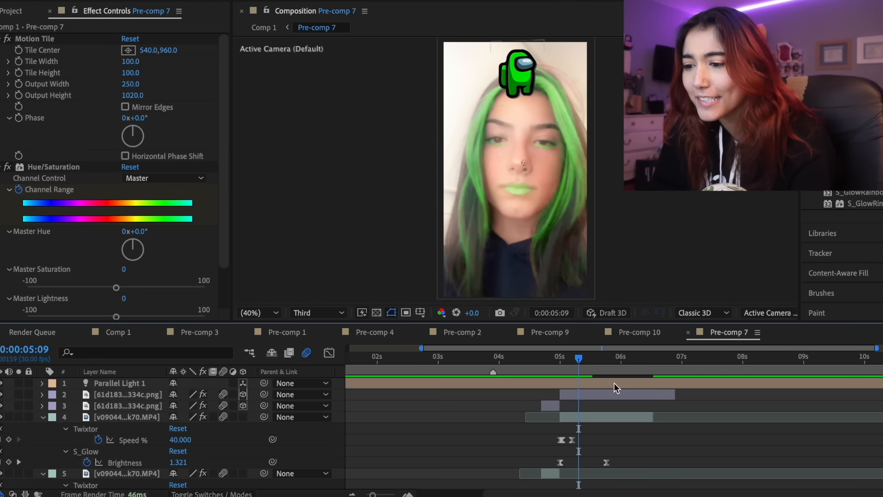
Add the S_Glow fade to the clips in Pre-comp 7 and Pre-comp 8, starting Pre-comp 8's Brightness at 2 at 6:10
drag(594, 368, 561, 369)
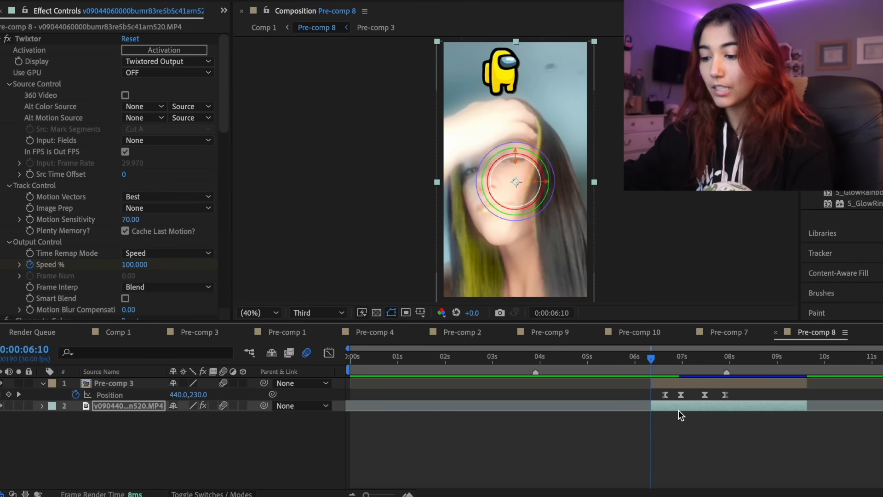
click(388, 495)
scroll(478, 441, right, 2)
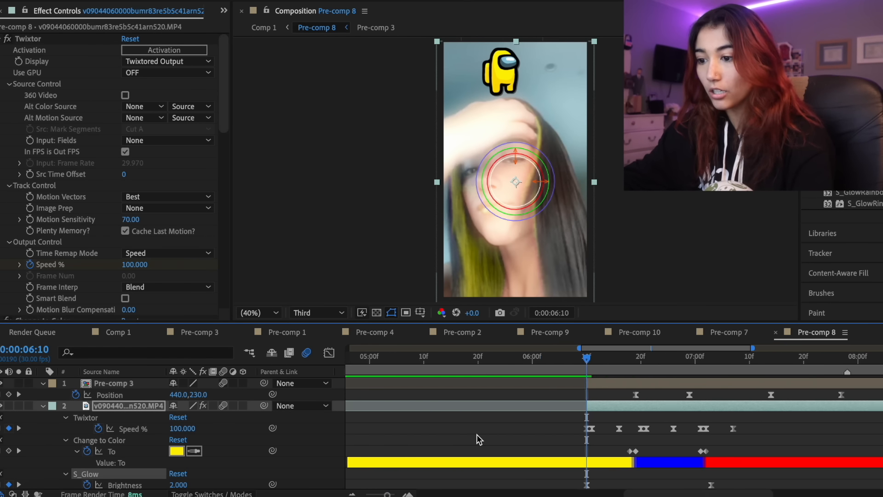
drag(810, 479, 518, 488)
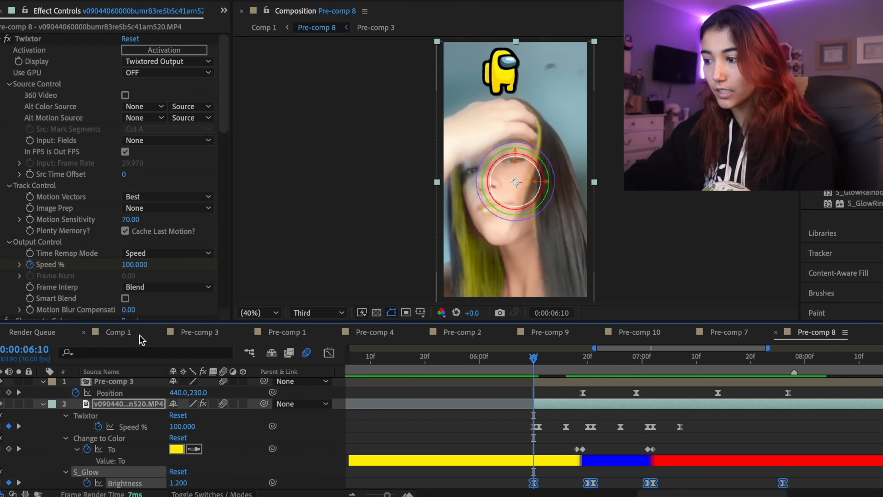
Return to Comp 1, open Pre-comp 9, and check its clip
click(118, 332)
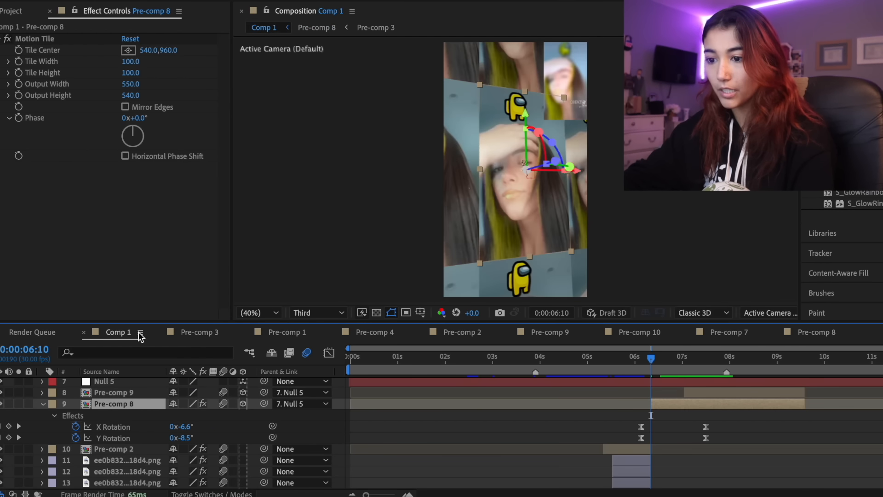
double_click(704, 391)
drag(661, 357, 724, 368)
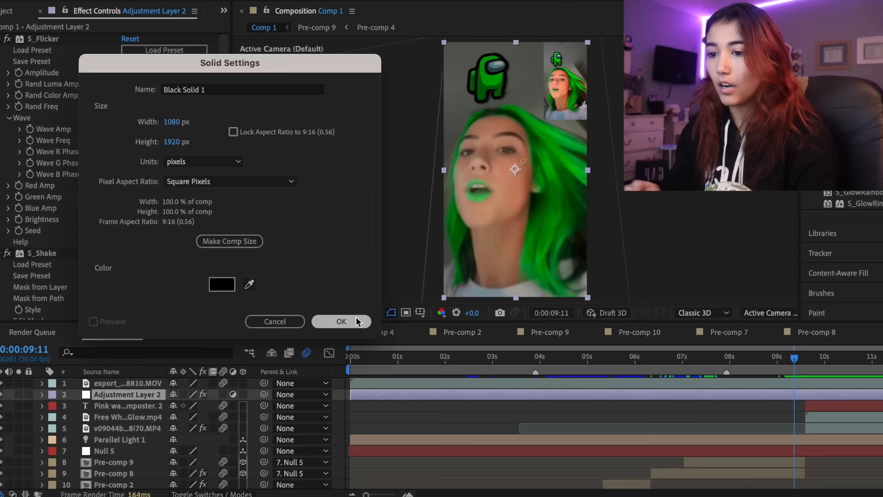
Add a black solid to Comp 1, remove its part before 9:11, and keyframe its Opacity at 0% there
key(Return)
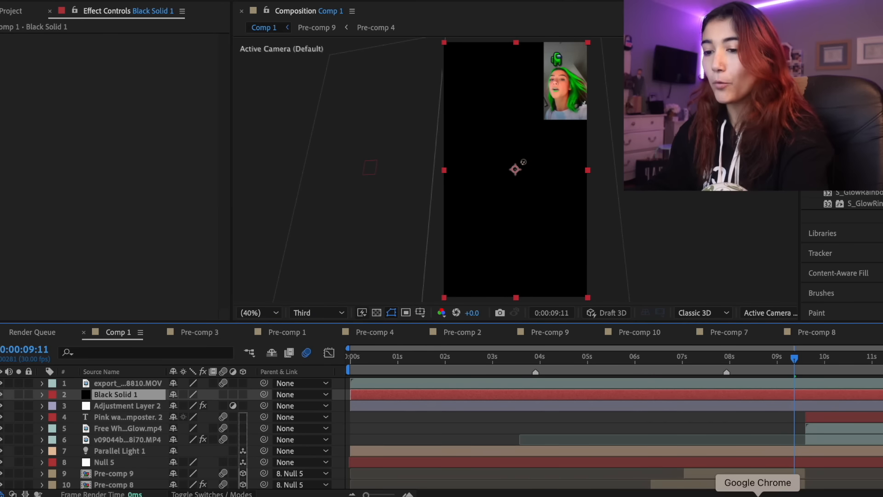
key(super+shift+d)
click(785, 407)
key(Delete)
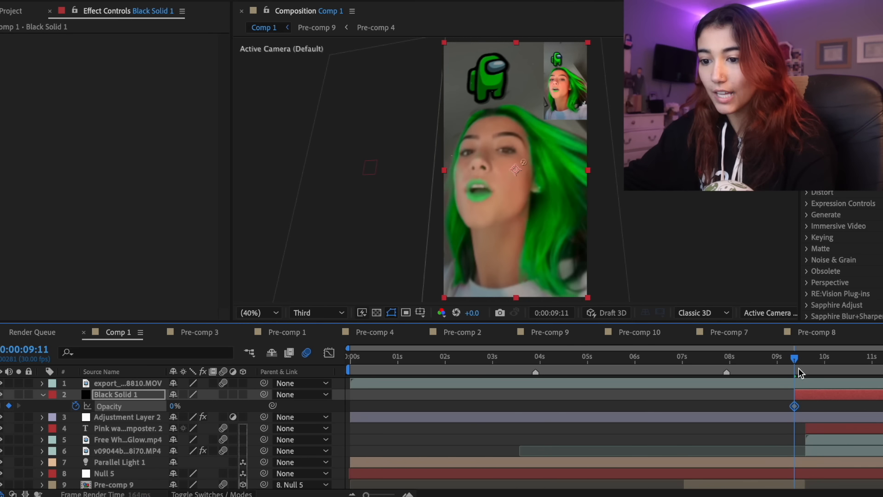
Keyframe Black Solid 1's Opacity to 100% at 9:18 and back to 0% at 10:01
drag(799, 368, 804, 368)
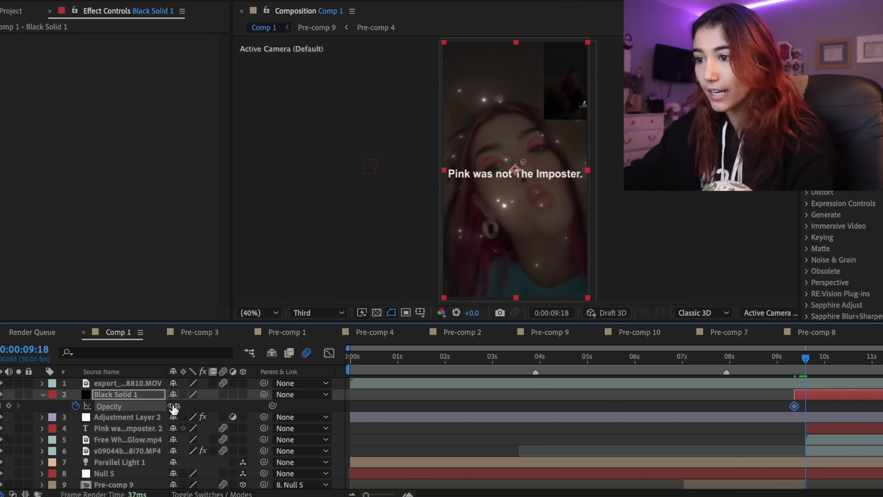
drag(174, 407, 549, 405)
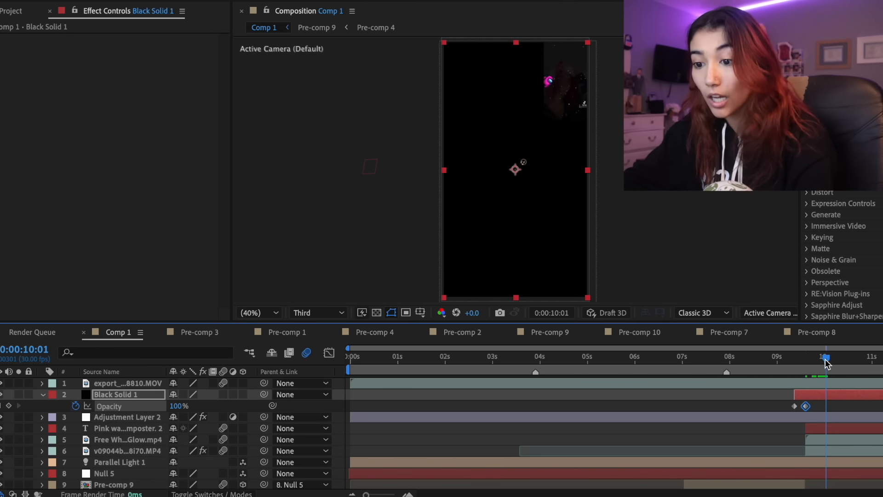
key(ctrl+v)
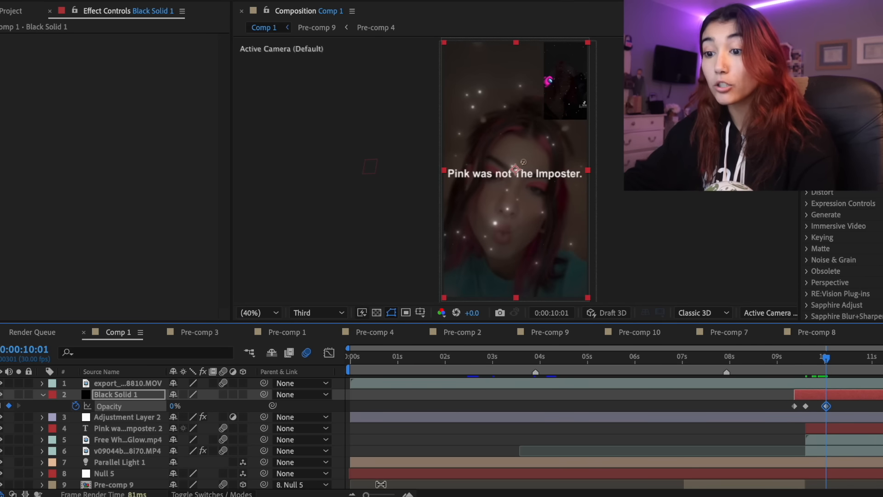
drag(367, 495, 386, 495)
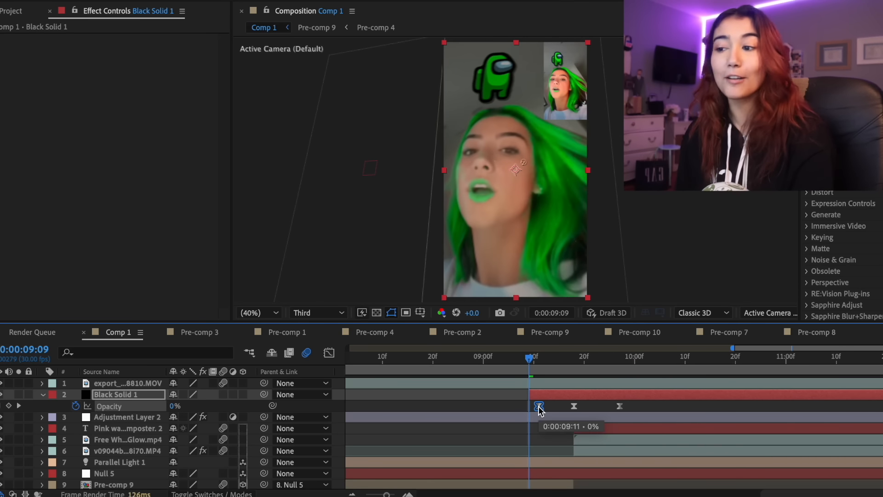
Play back the black fade at the end of Comp 1
key(space)
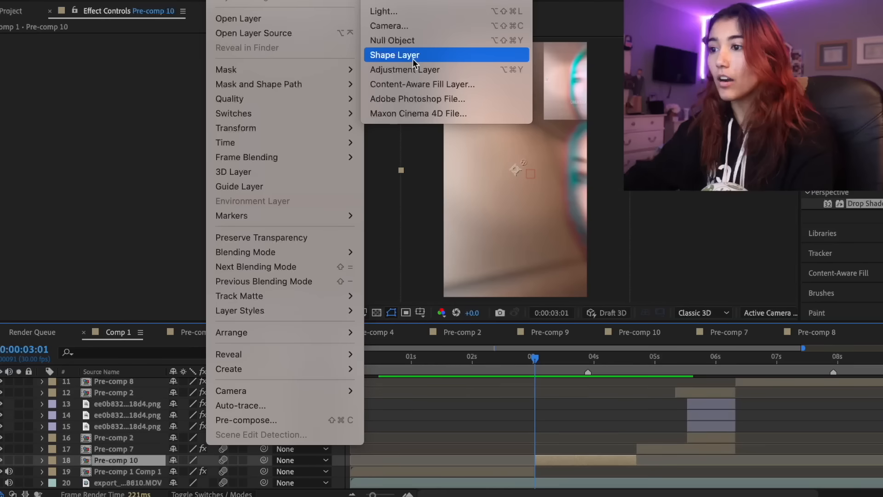
Add a short adjustment layer over the cut into Pre-comp 10 with Camera Lens Blur, keyframing Blur Radius at 0 at 2:22
click(448, 70)
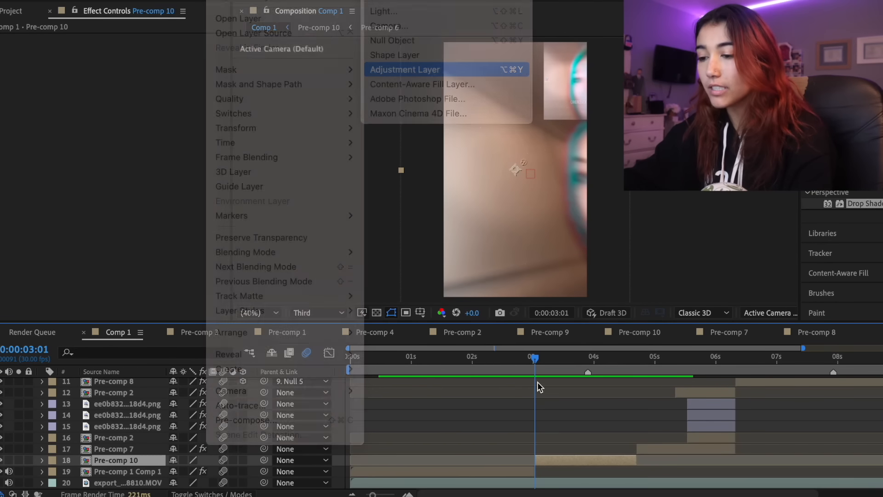
drag(521, 366, 517, 363)
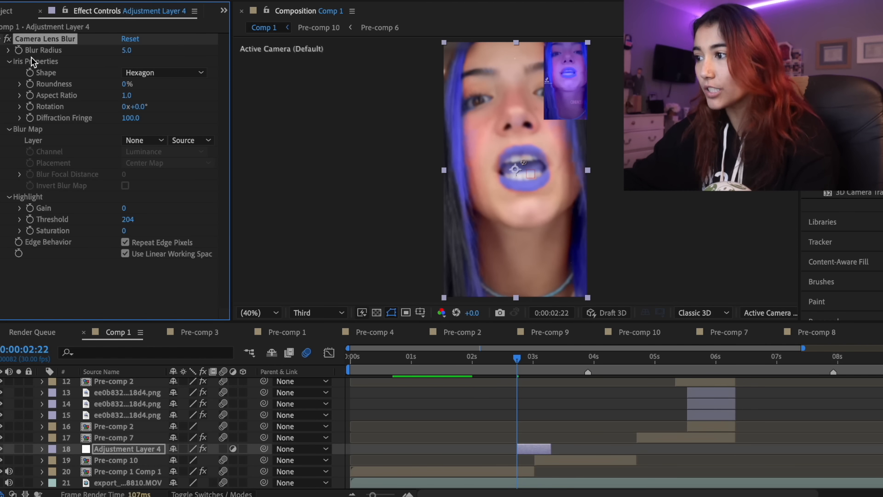
text(0)
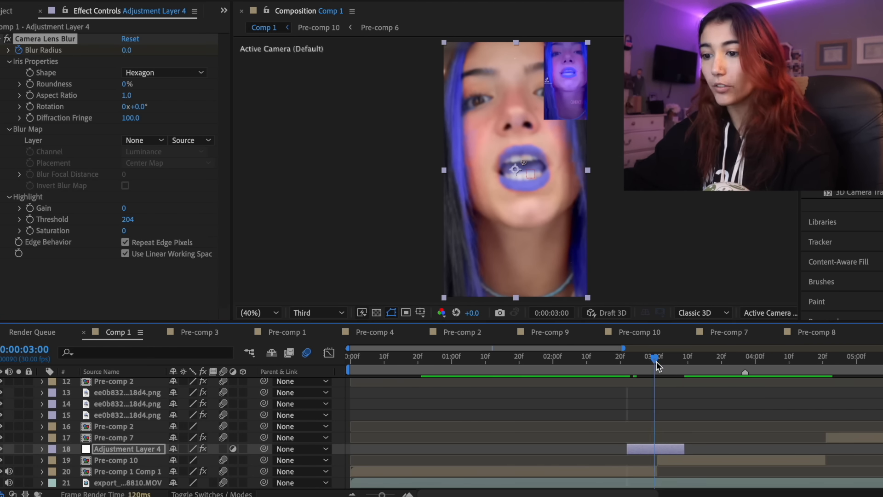
drag(655, 360, 659, 362)
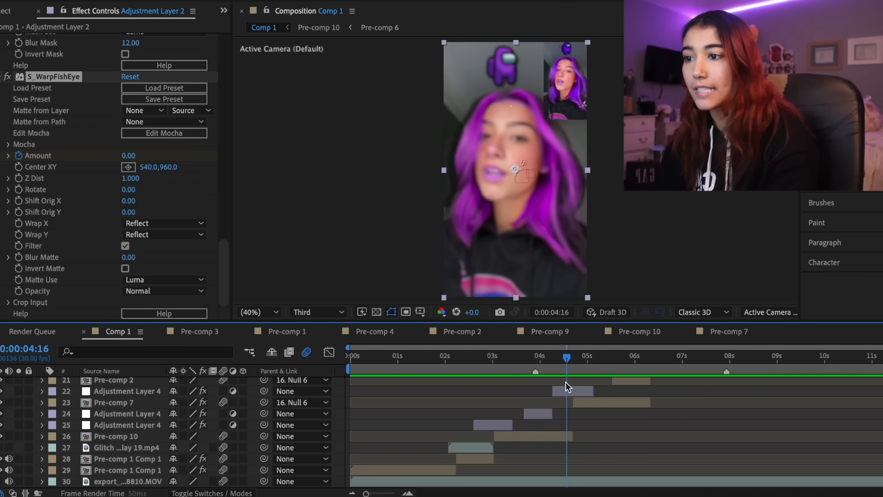
Examine Null 6's Scale keyframes and the zoom they drive, and review Comp 1's transition into the ending text
scroll(565, 383, up, 3)
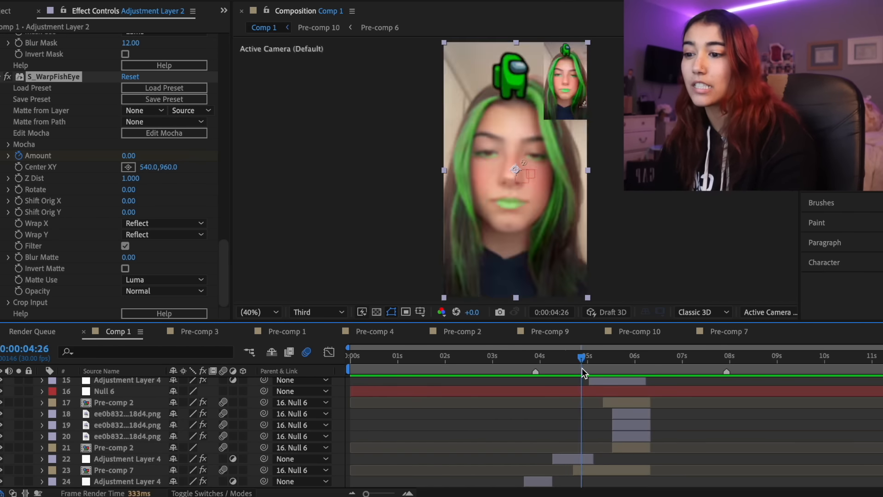
click(610, 388)
key(s)
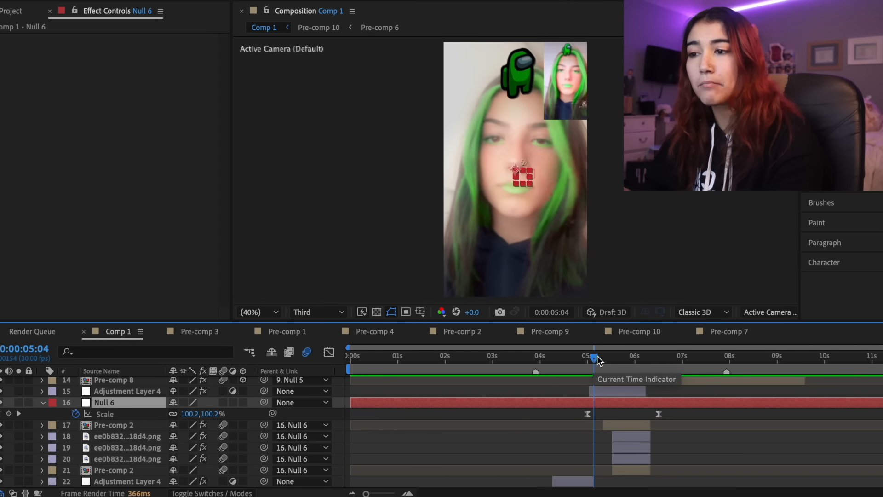
drag(594, 362, 669, 374)
scroll(669, 374, up, 4)
click(656, 392)
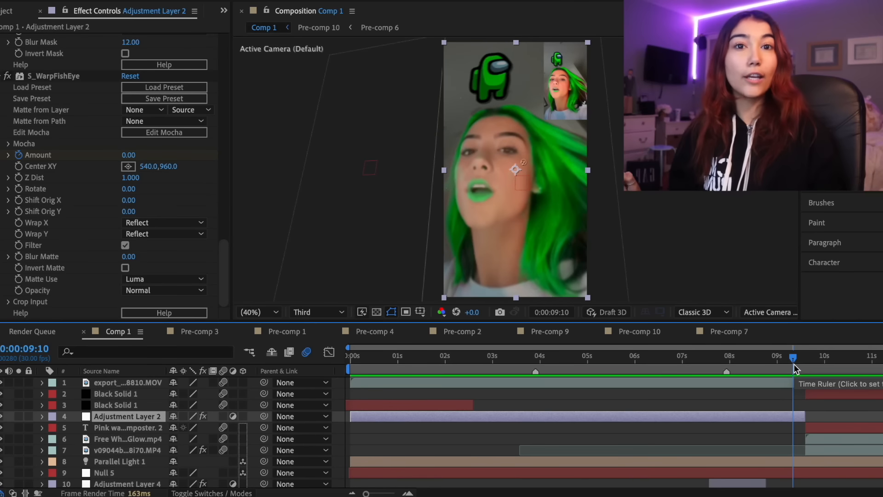
drag(795, 368, 837, 376)
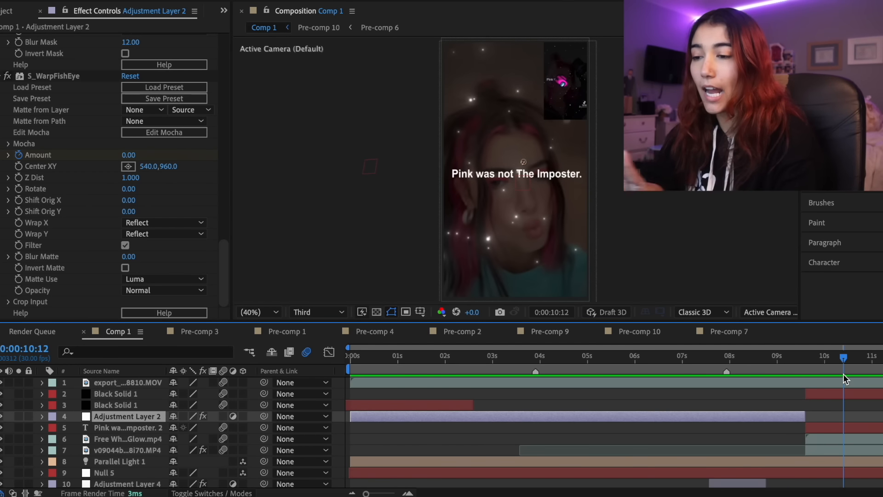